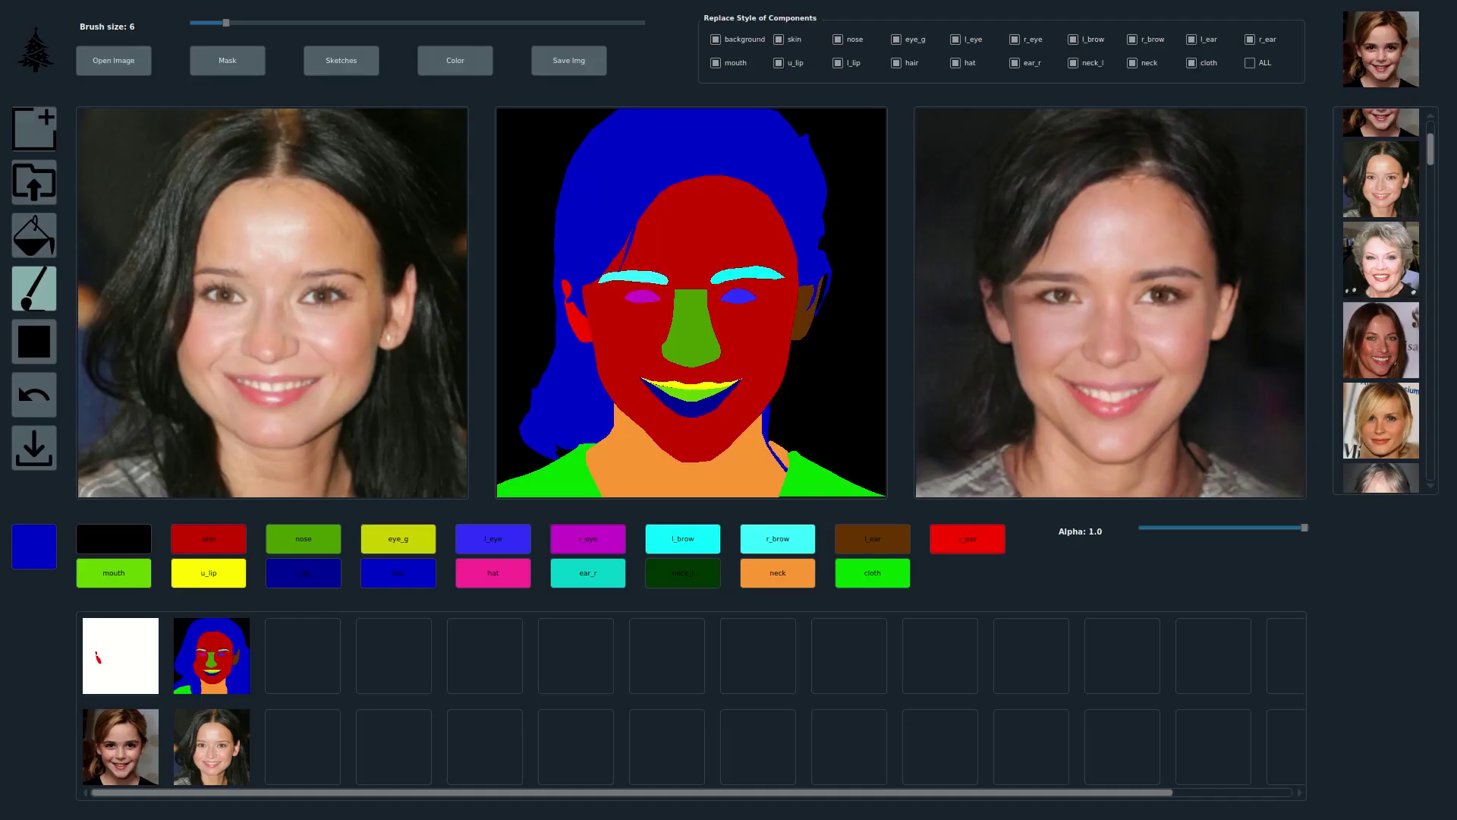
Apply the full styles of the curly grey-haired woman, the long brown-haired woman and the long grey-haired older woman one after another.
scroll(1404, 190, down, 1)
click(1392, 175)
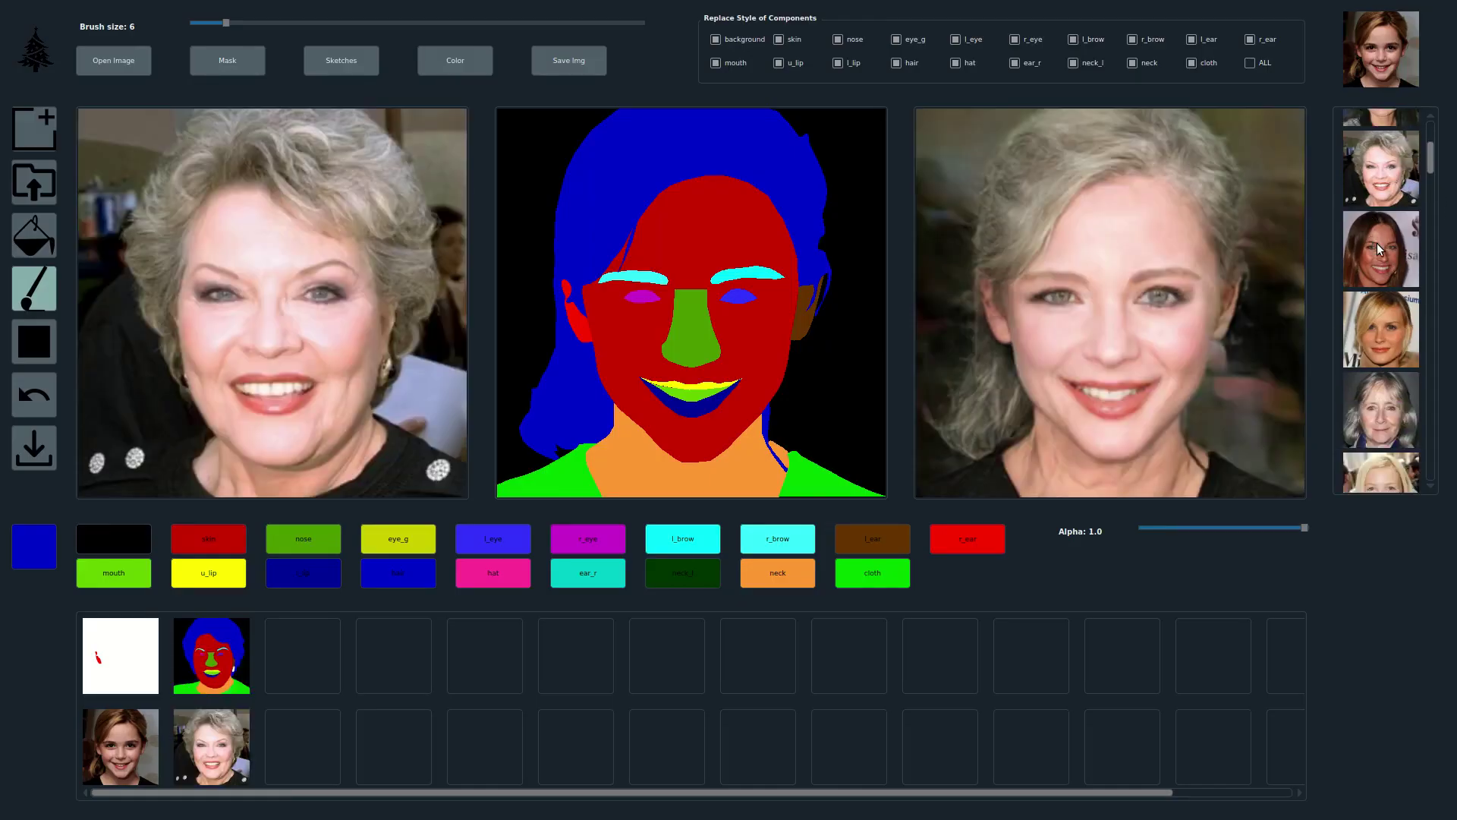
click(1383, 250)
scroll(1376, 303, down, 1)
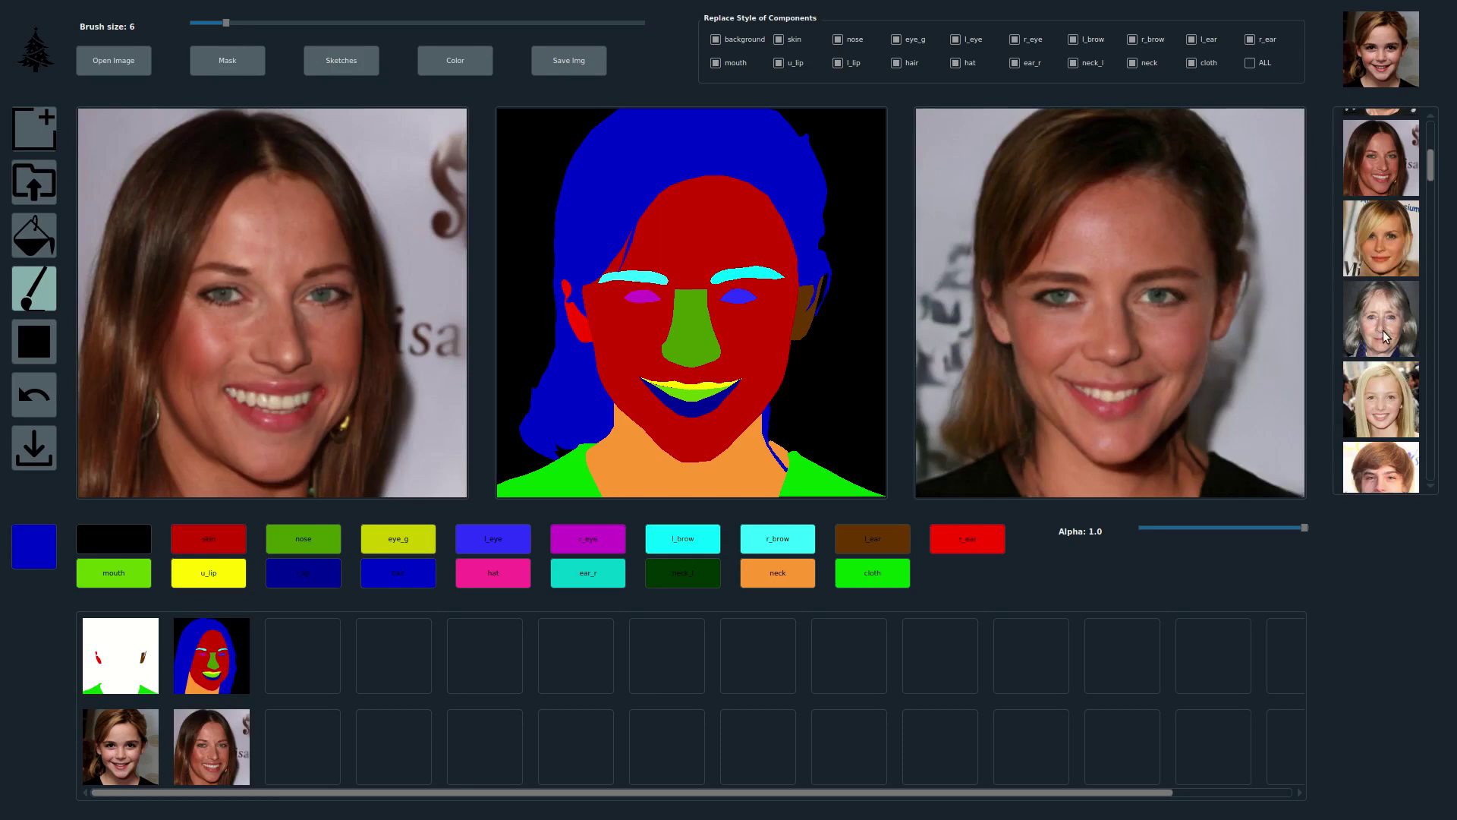
click(1389, 265)
scroll(1390, 264, down, 1)
click(1372, 308)
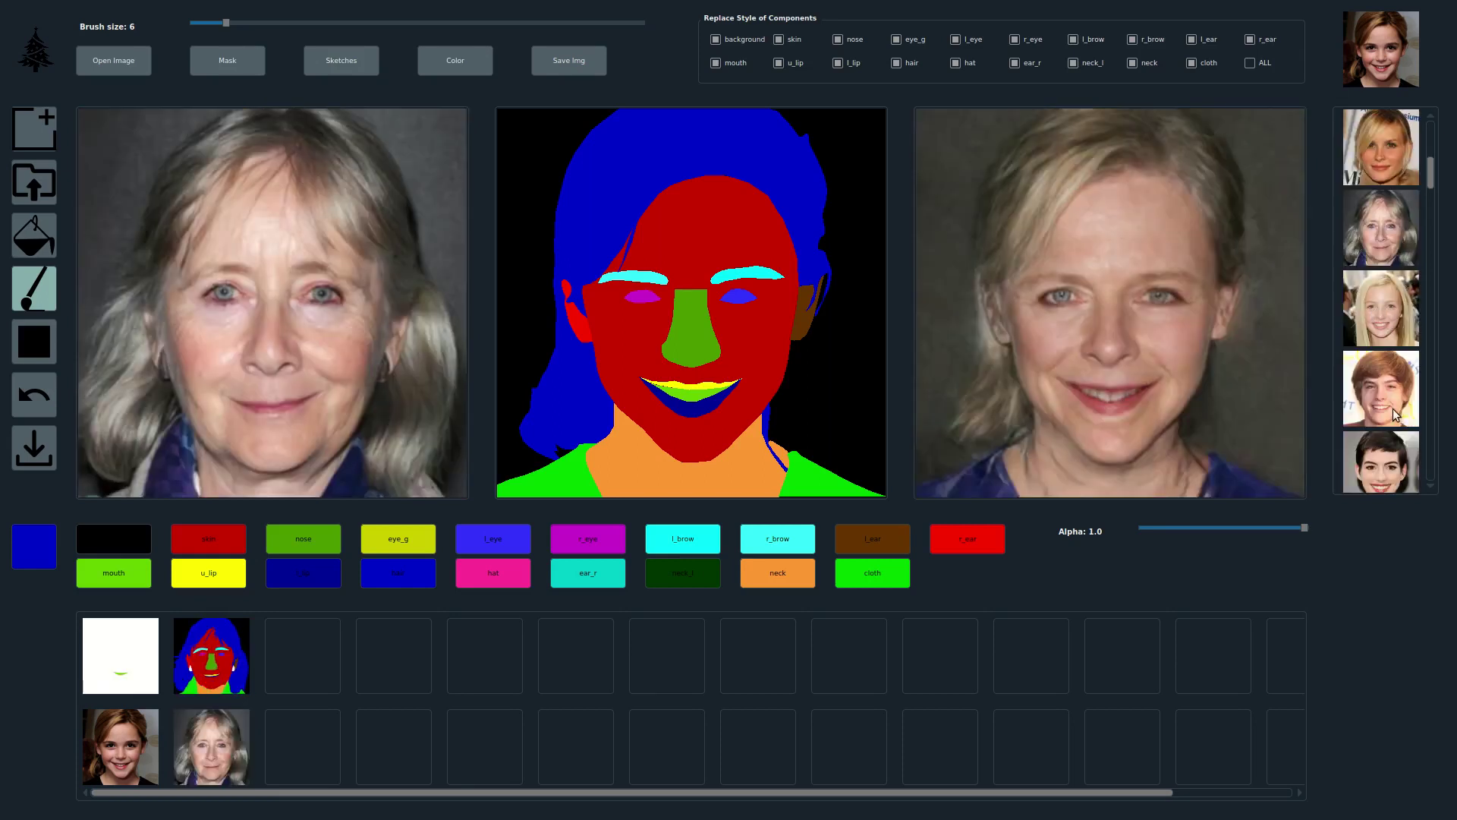
Apply the full styles of the boy with the brown fringe and the smiling woman with dark wavy hair in turn.
click(1392, 408)
scroll(1375, 300, down, 2)
scroll(1376, 304, down, 1)
click(1381, 314)
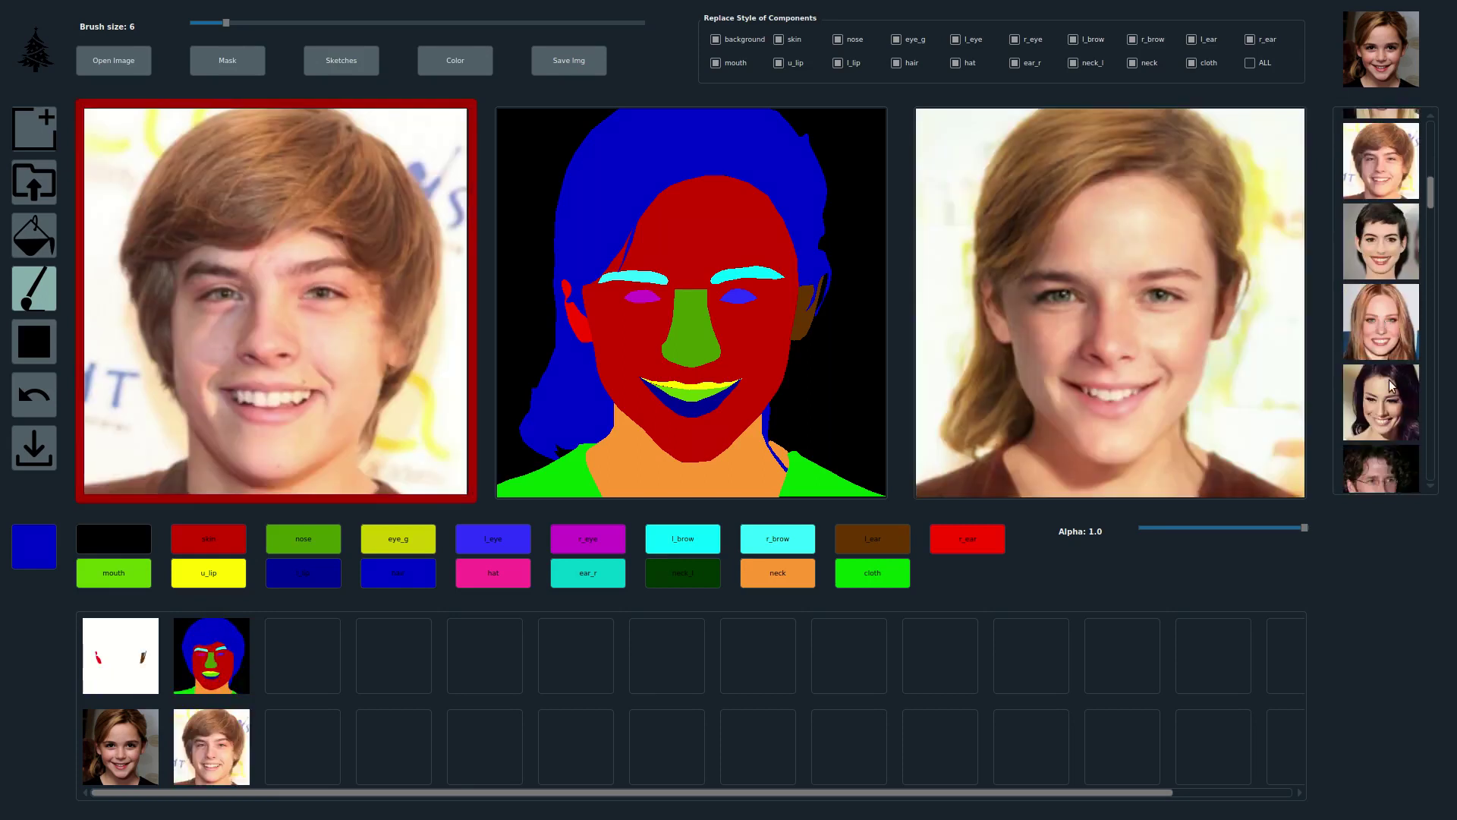
click(1393, 367)
scroll(1393, 364, down, 3)
click(1394, 348)
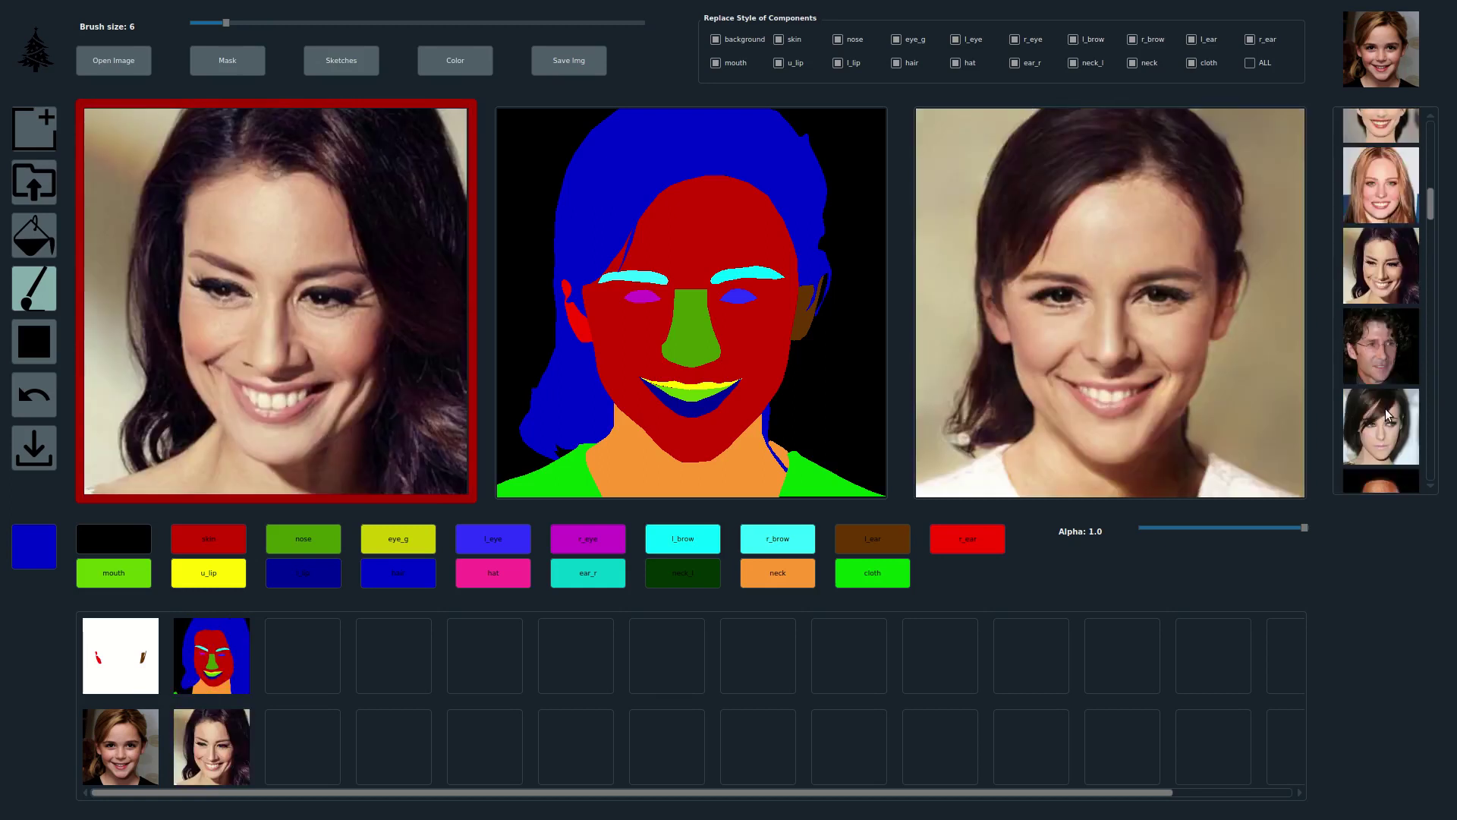
Apply the full styles of the woman with the dark bob and the blonde woman with her hand at her chin in turn.
click(1399, 422)
scroll(1396, 353, down, 4)
click(1384, 342)
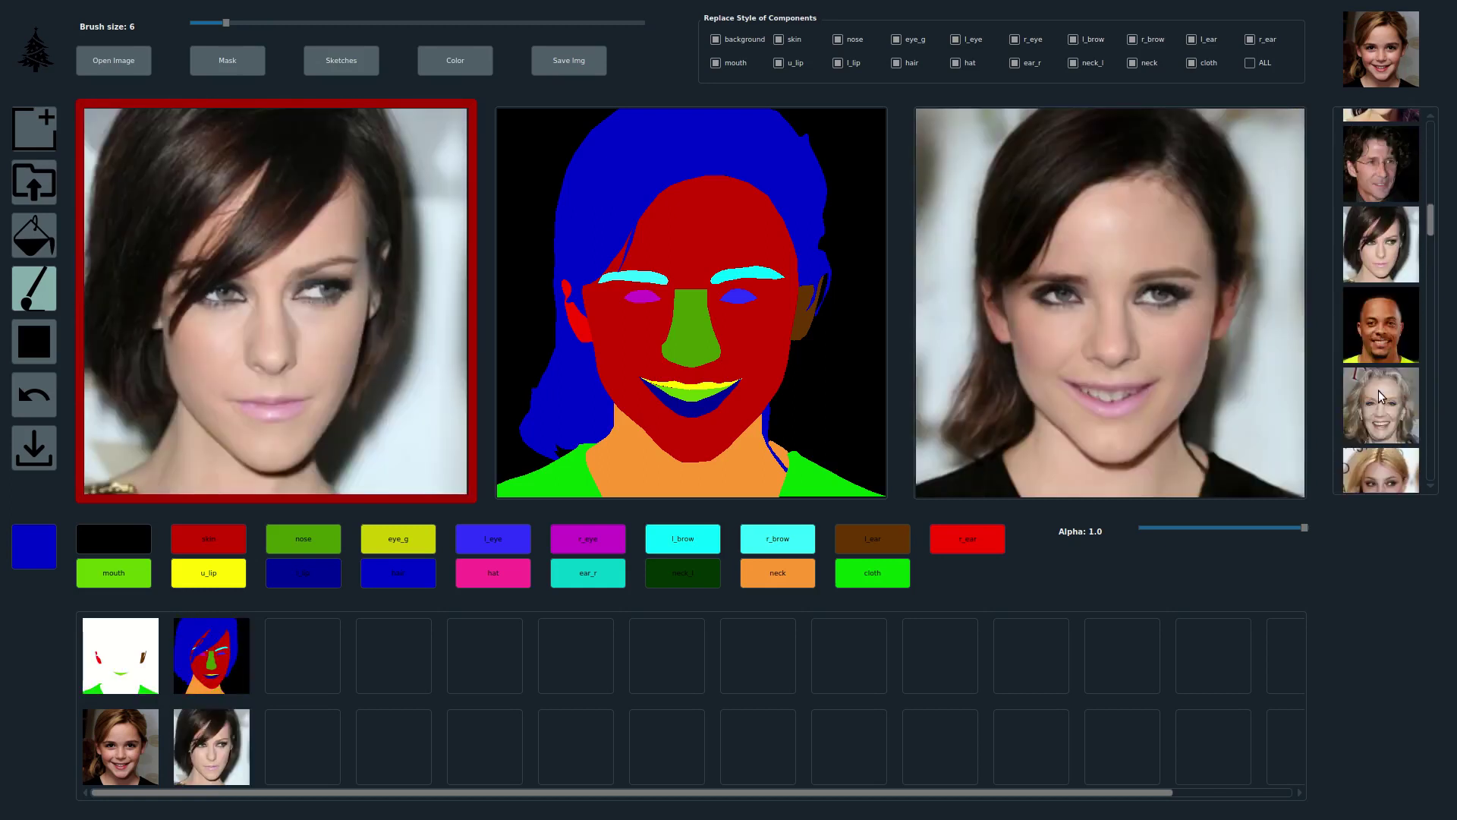
scroll(1382, 383, down, 3)
click(1386, 335)
click(1385, 273)
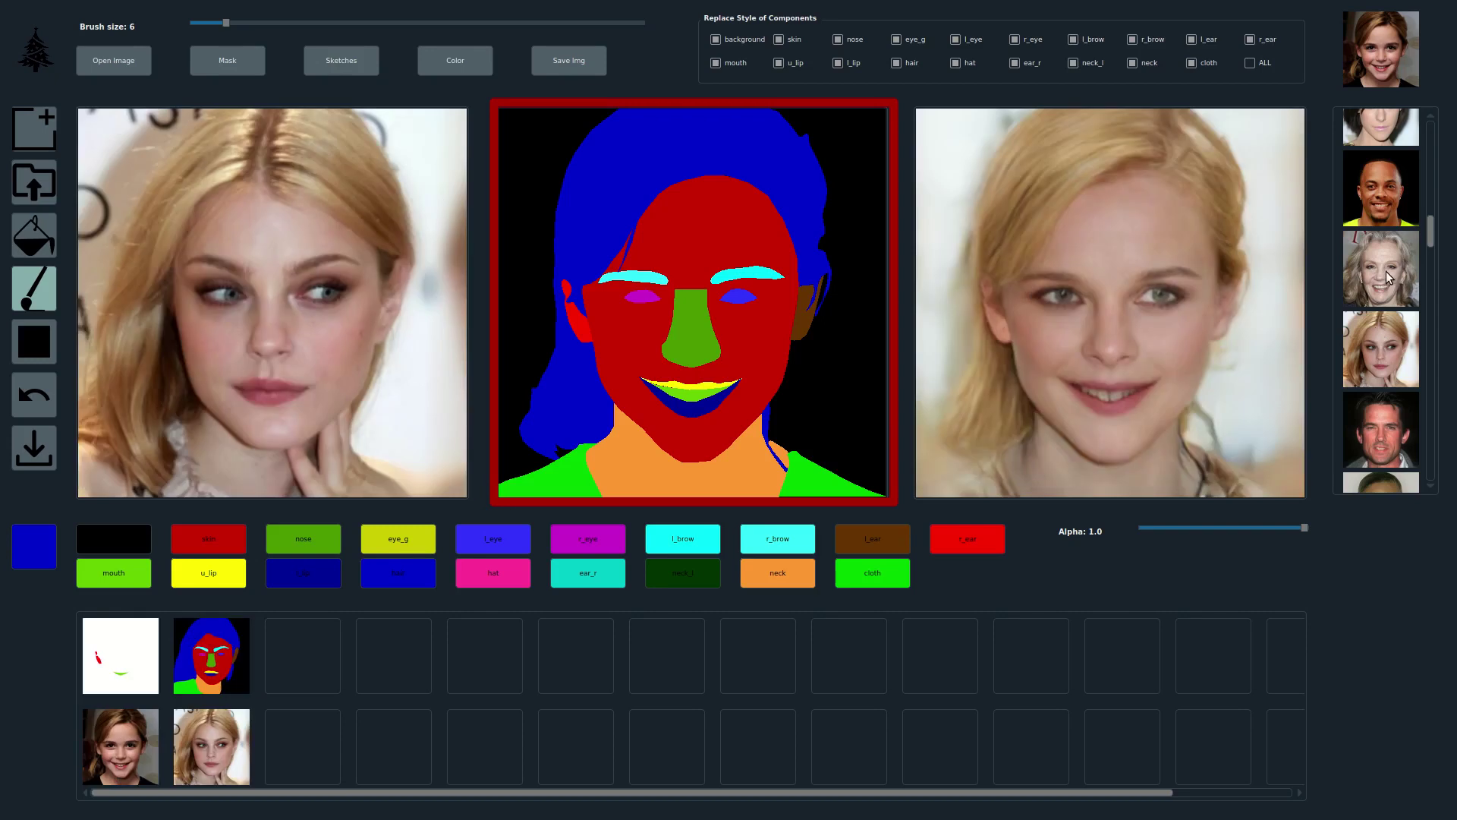
Apply the full styles of the dark-haired man on the black background and the man with tousled brown hair in turn.
scroll(1391, 370, down, 3)
click(1386, 299)
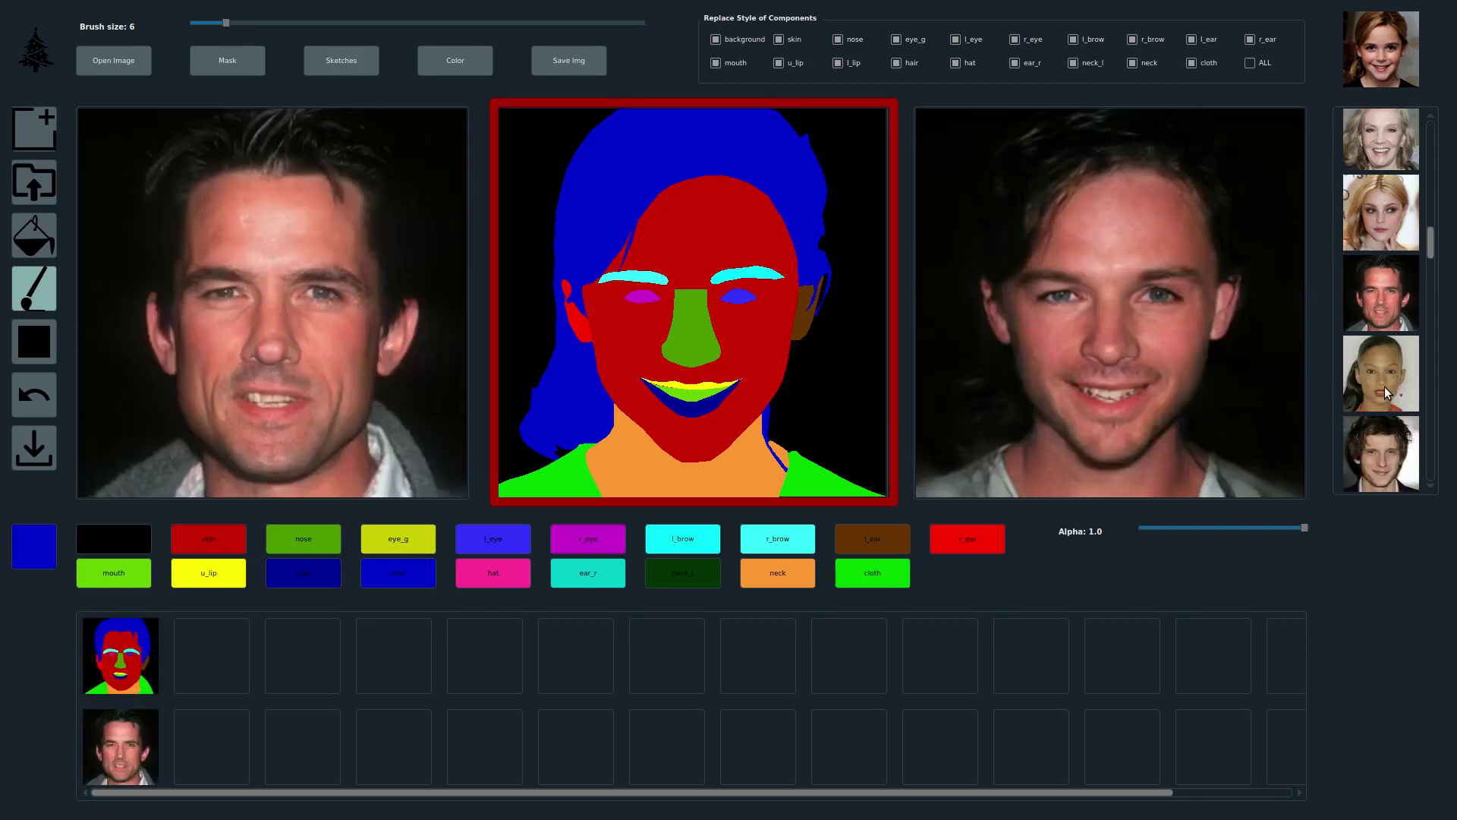
click(1384, 385)
scroll(1389, 341, down, 2)
click(1386, 330)
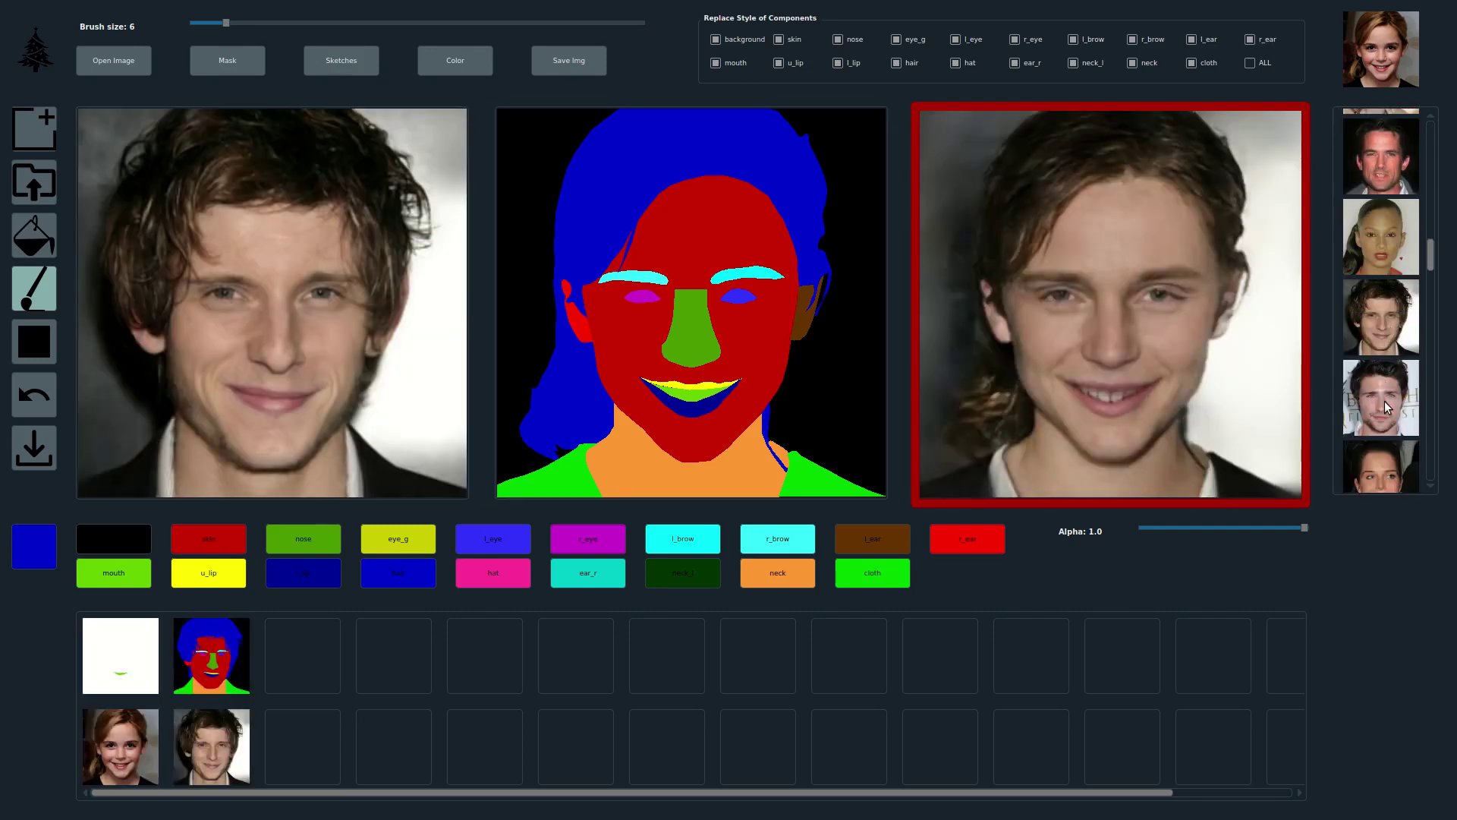
Apply a series of full reference styles, from the stubbled dark-haired man through to the smiling woman with long straight dark hair.
click(1384, 400)
scroll(1389, 338, down, 2)
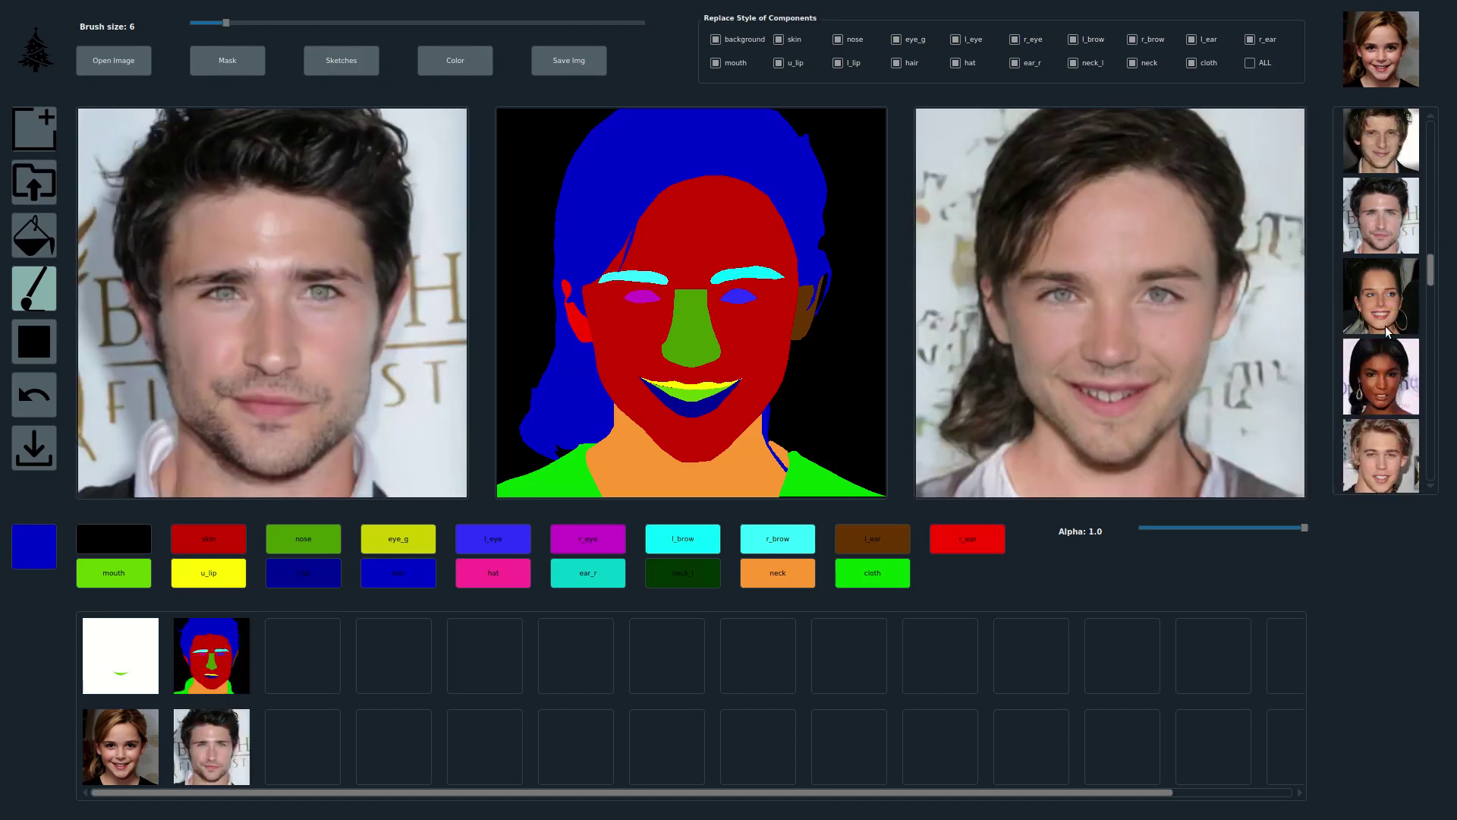
click(1385, 326)
click(1382, 363)
scroll(1388, 362, down, 2)
click(1378, 256)
click(1395, 366)
scroll(1387, 367, down, 2)
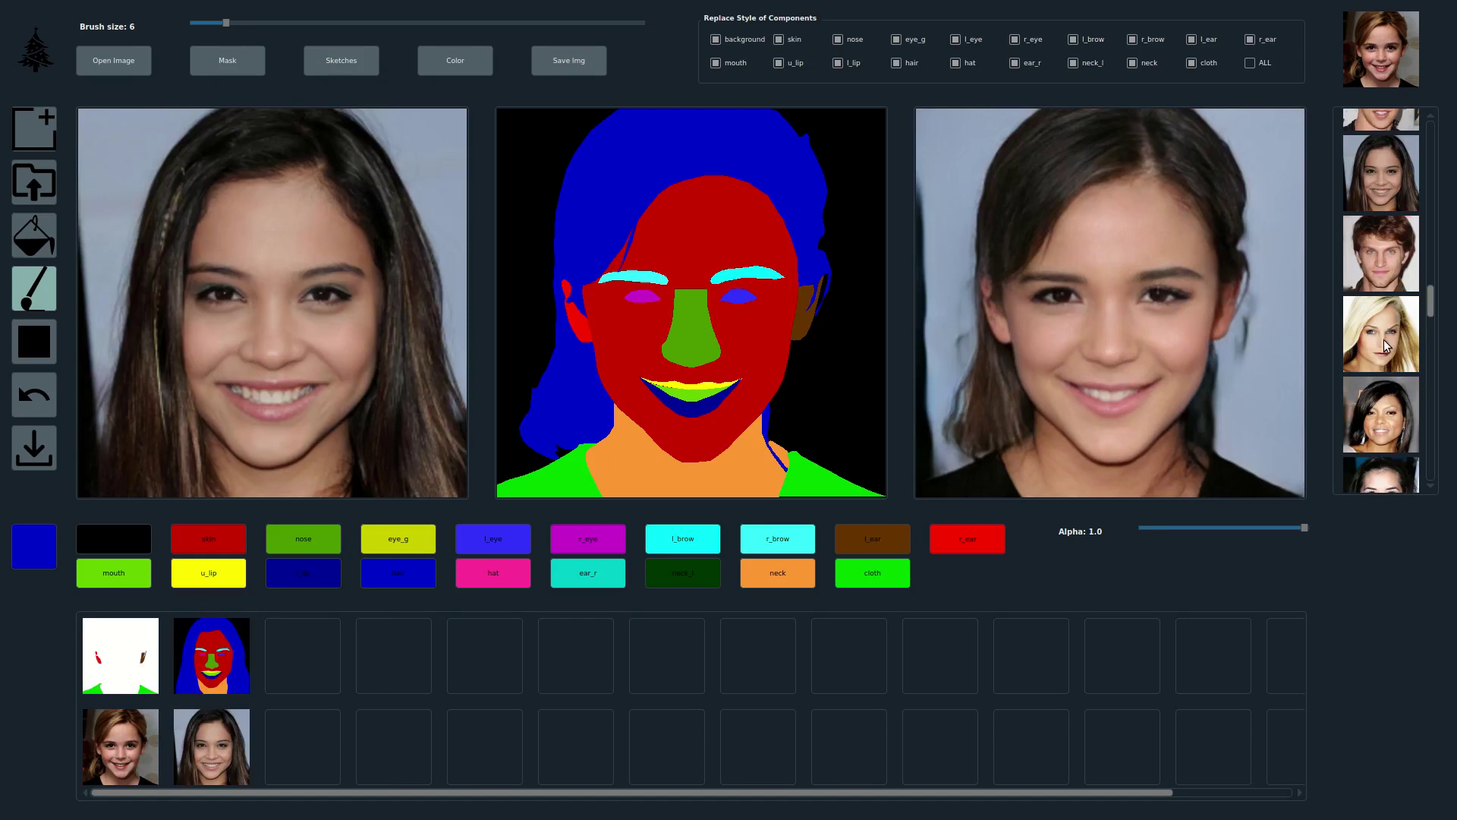
Try further full reference styles down the list, through to the smiling woman with dark hair in front of the white and blue backdrop.
click(1390, 368)
scroll(1391, 367, down, 2)
click(1397, 343)
click(1382, 445)
scroll(1383, 395, down, 2)
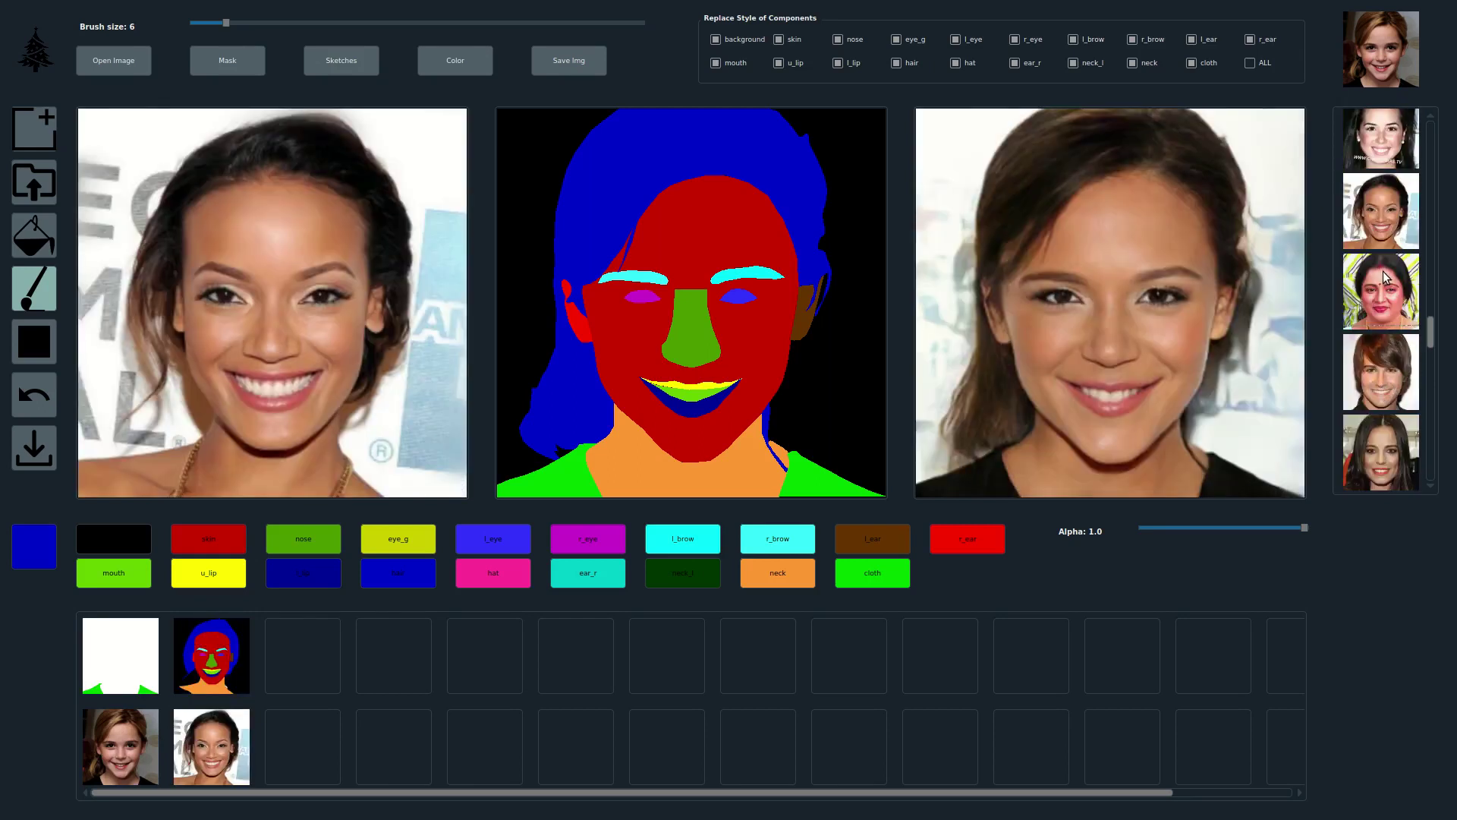
Apply the full styles of the woman with the red bindi and the dark-haired woman with drop earrings in turn.
click(1392, 380)
click(1386, 290)
scroll(1389, 363, down, 4)
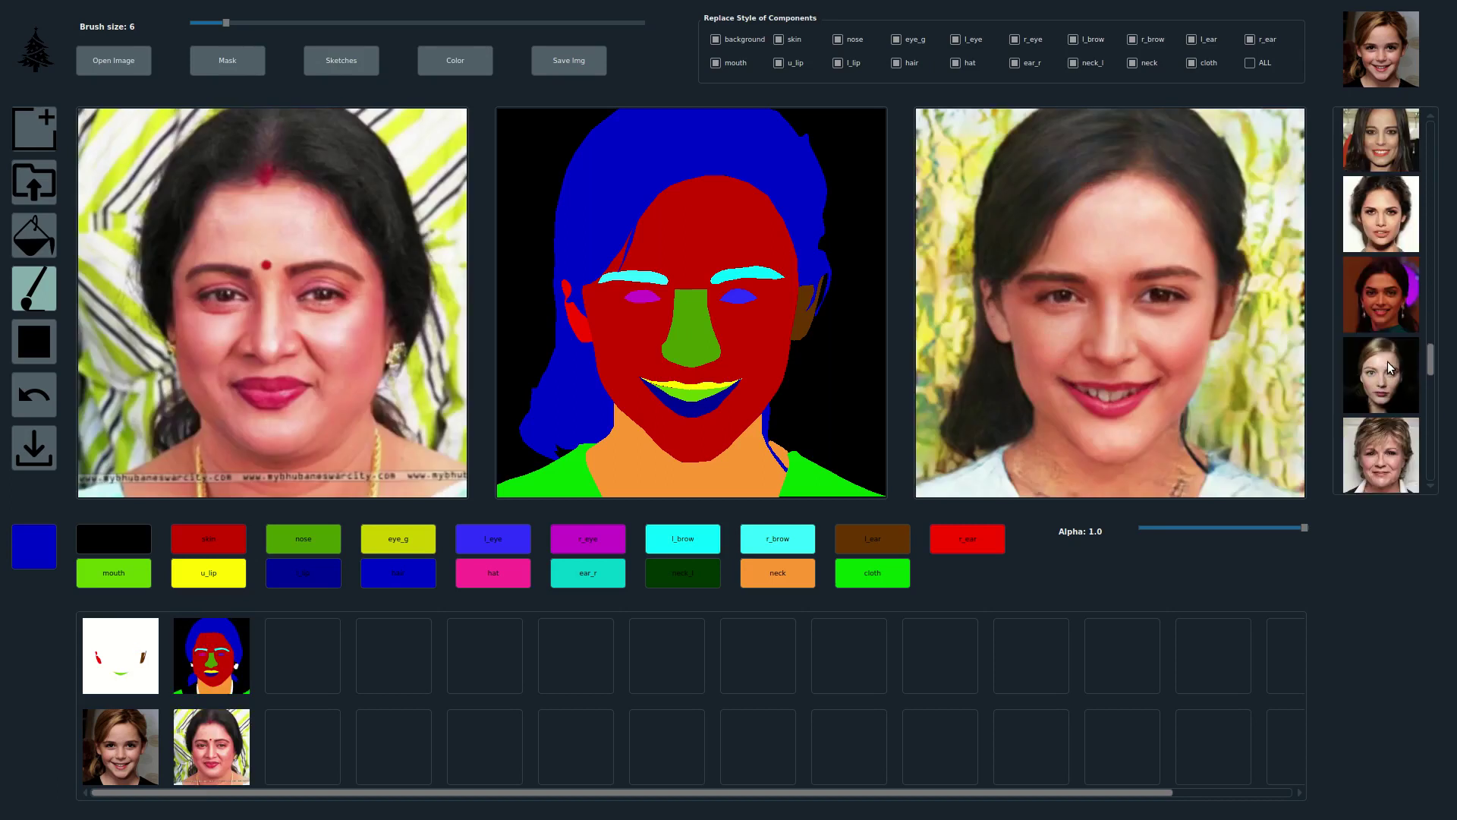
click(1387, 362)
click(1374, 318)
scroll(1375, 336, down, 3)
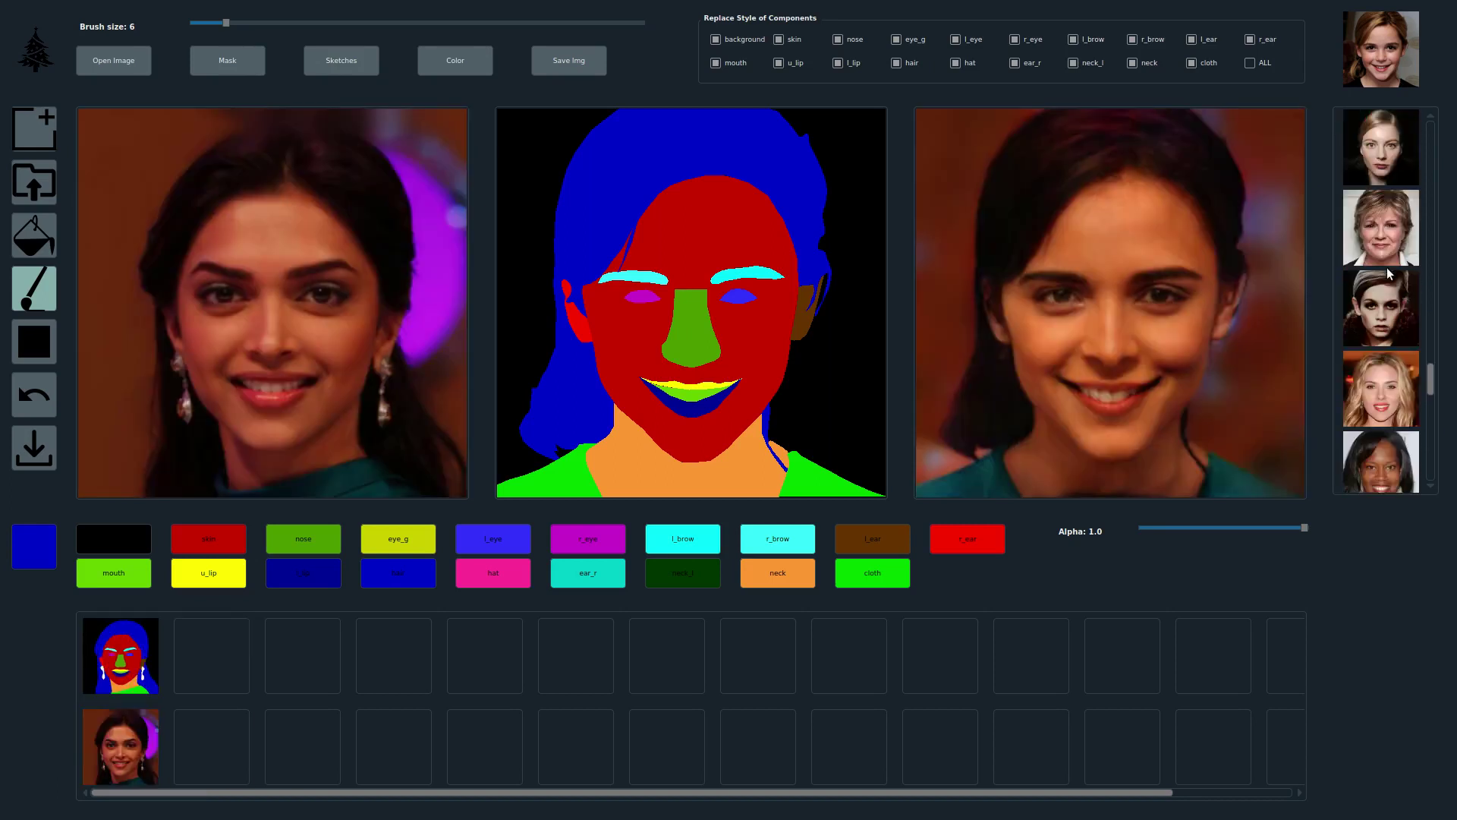
Apply the full styles of the woman with short slicked hair and heavy lashes and the smiling woman with a side-swept dark fringe.
click(1387, 239)
click(1383, 322)
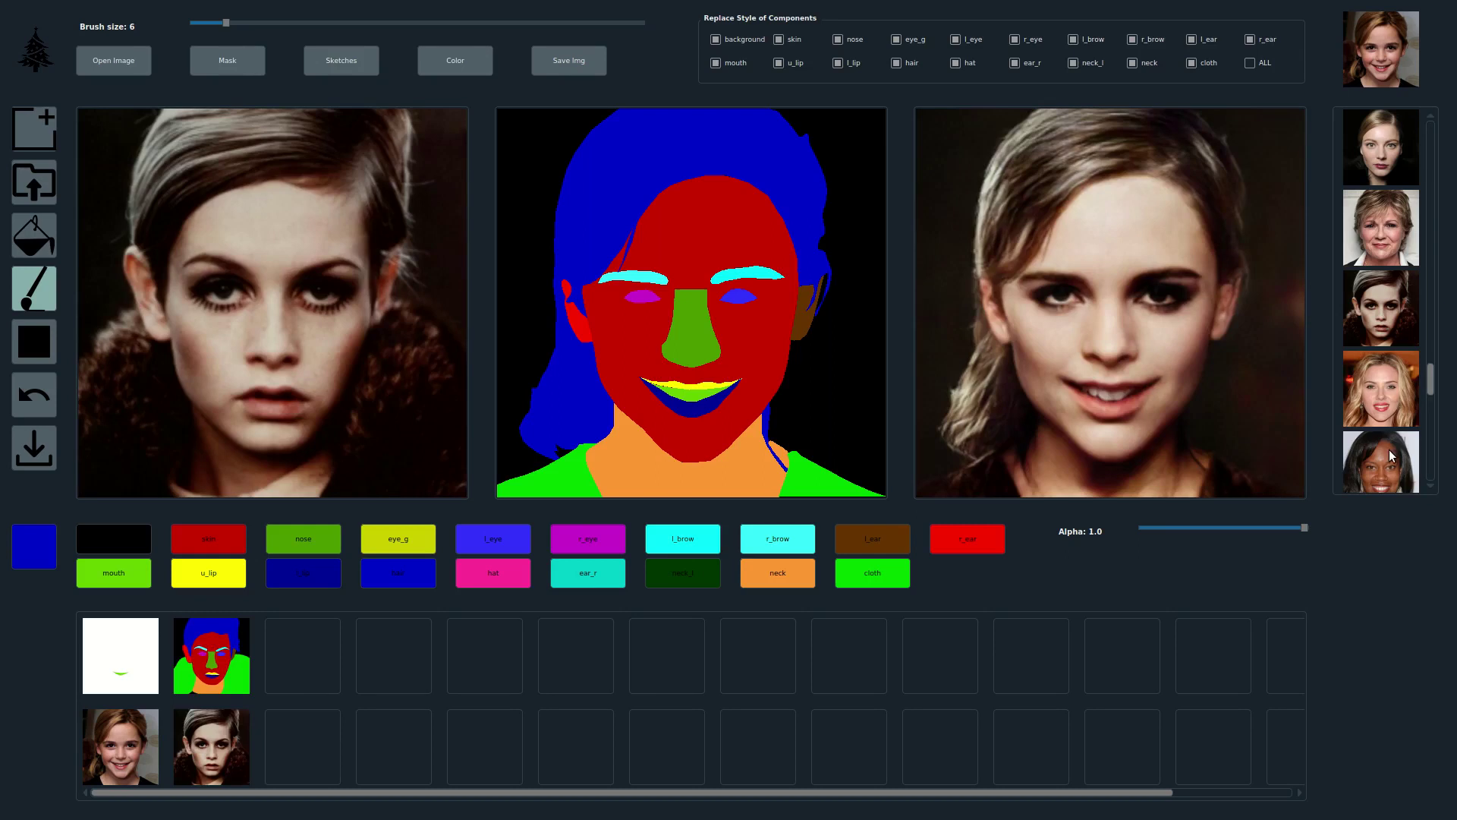
click(1395, 467)
scroll(1395, 416, down, 4)
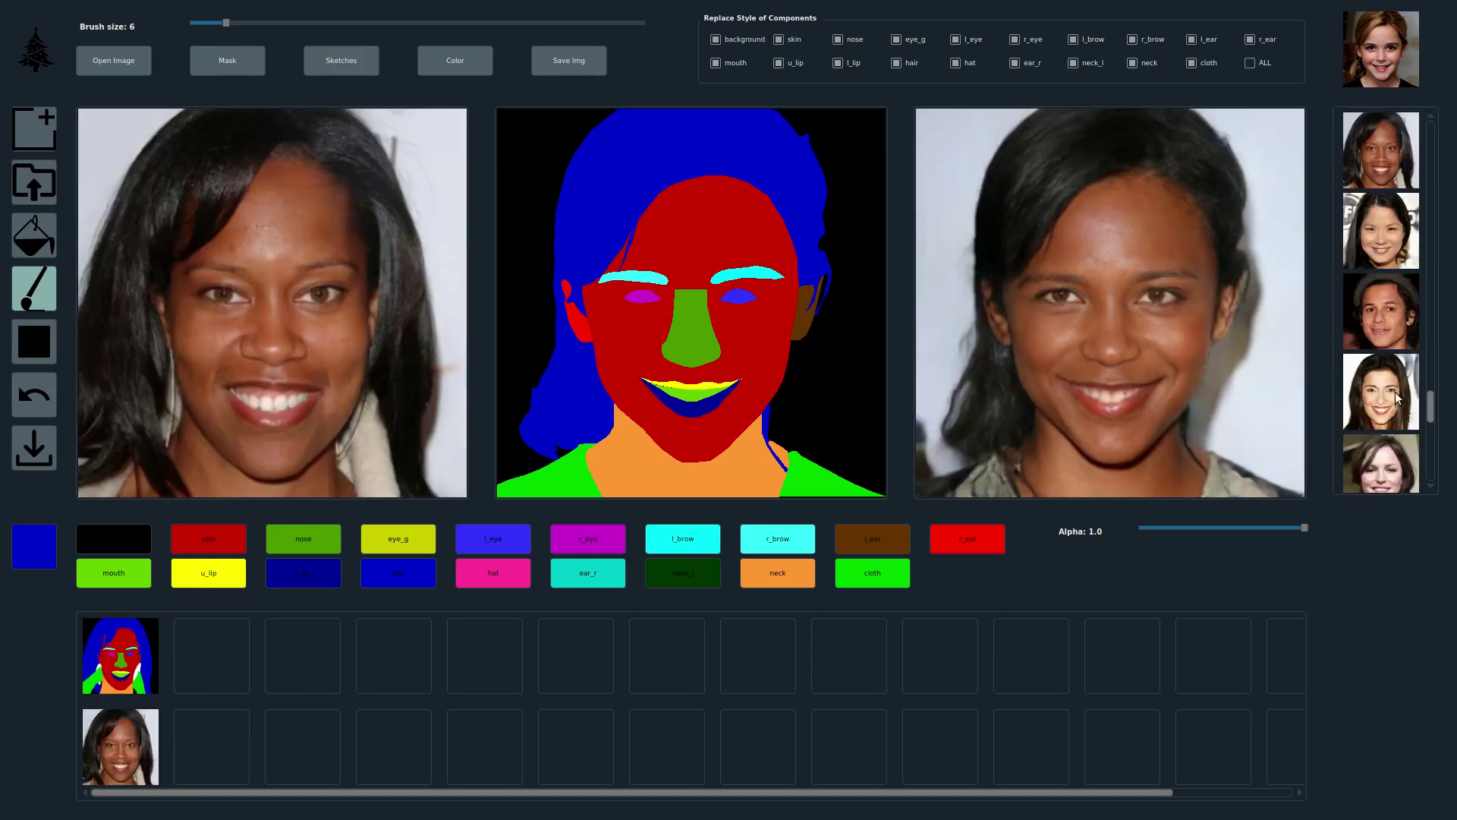
Apply the full styles of the woman with dark curls and ornate earrings and the woman with tousled auburn hair in turn.
click(1395, 454)
scroll(1401, 395, down, 4)
click(1391, 378)
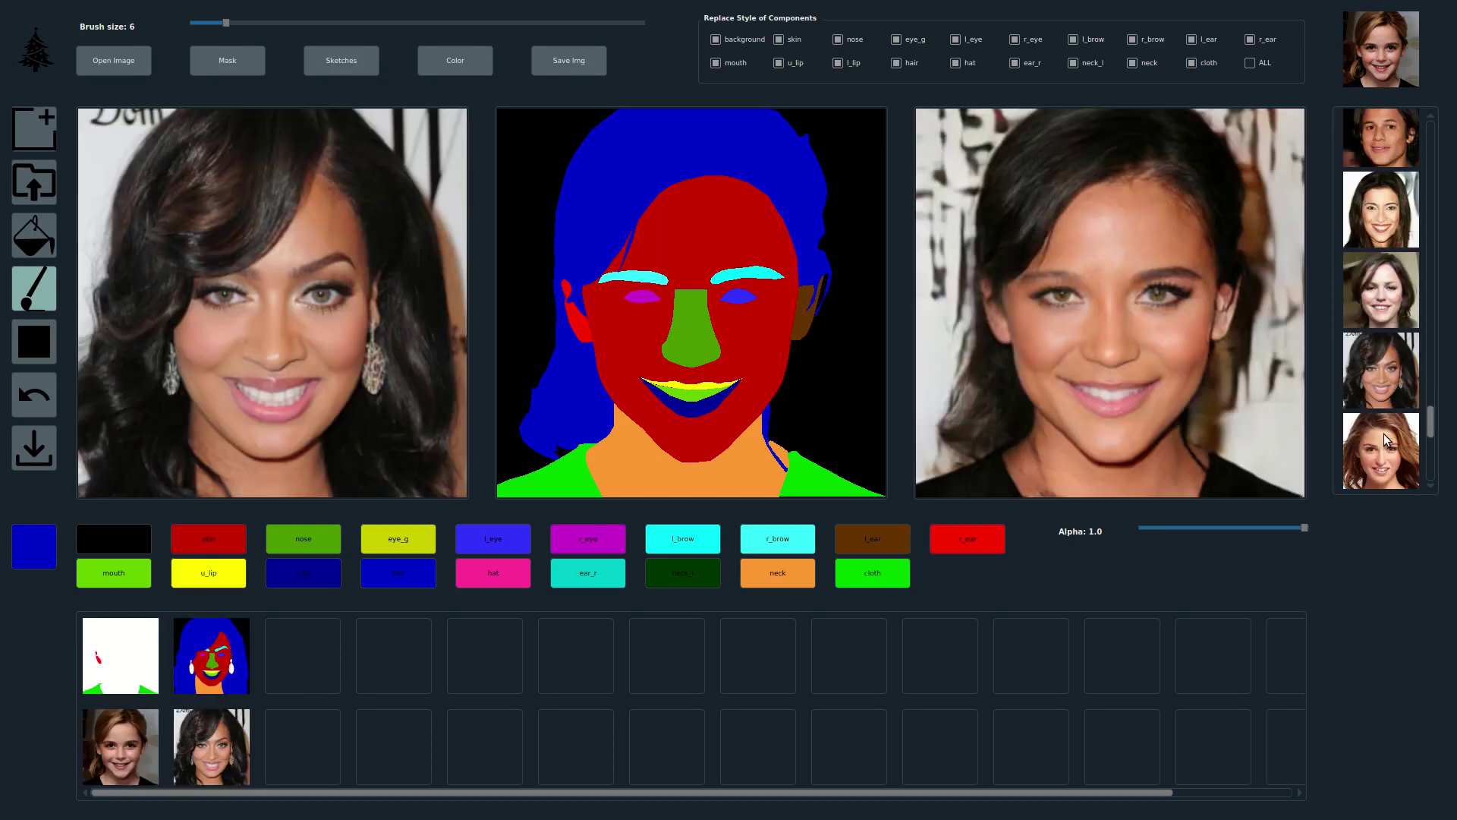
click(1382, 434)
Apply the full style of the wavy-haired blonde woman with red lipstick to the portrait.
scroll(1376, 362, up, 3)
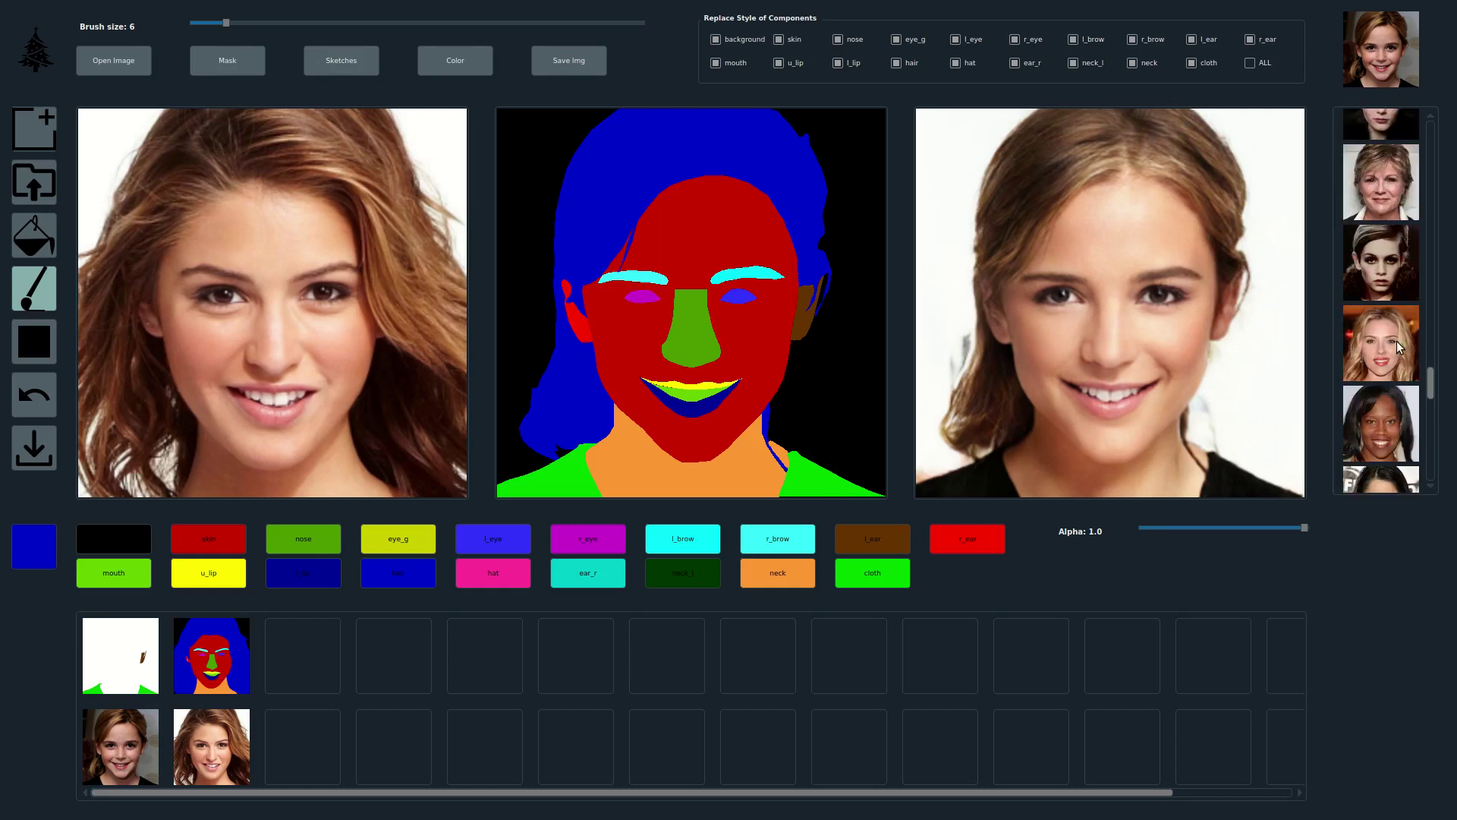
click(1390, 335)
scroll(1378, 308, down, 2)
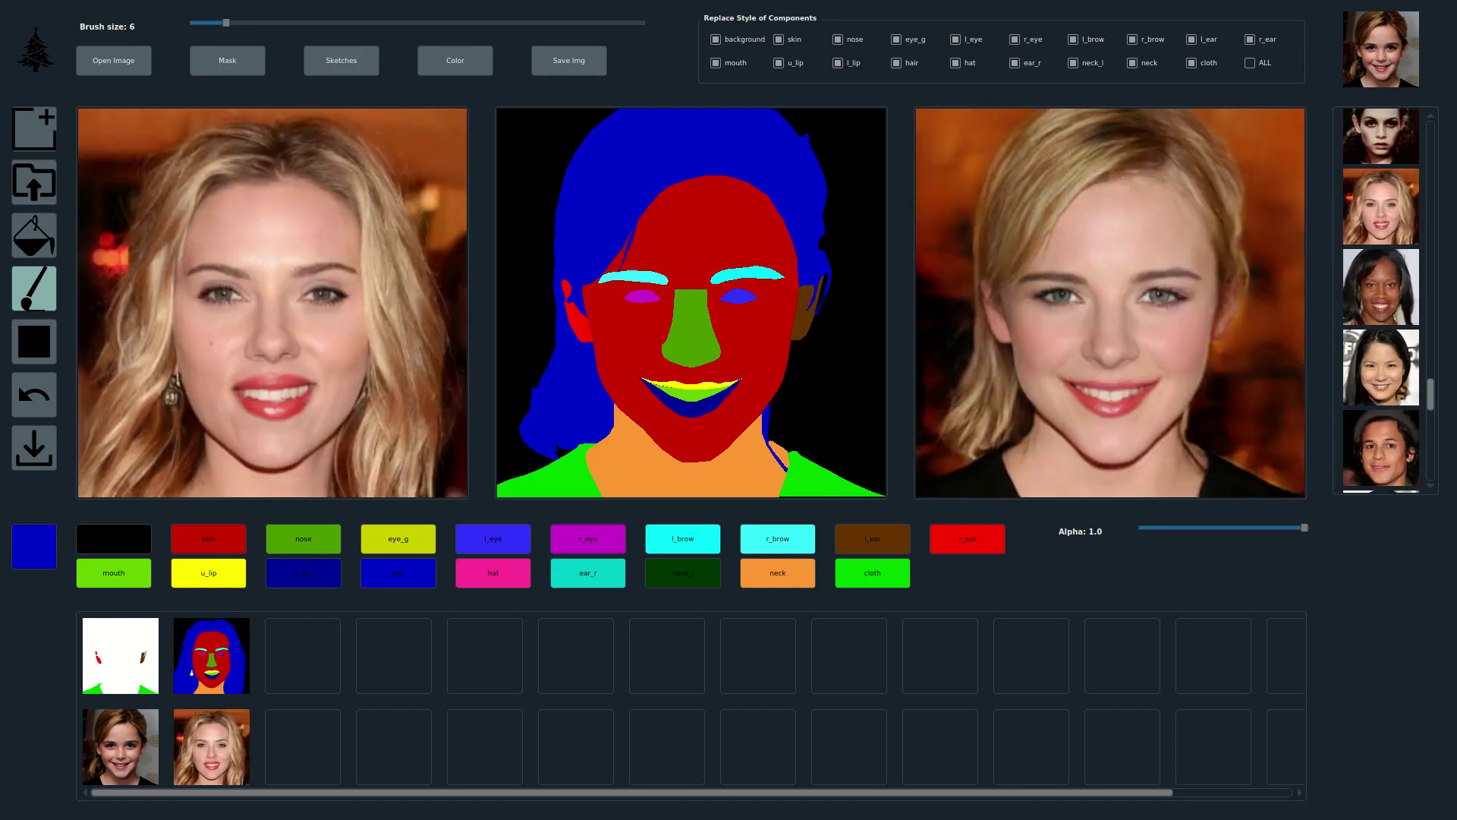
scroll(1398, 236, down, 1)
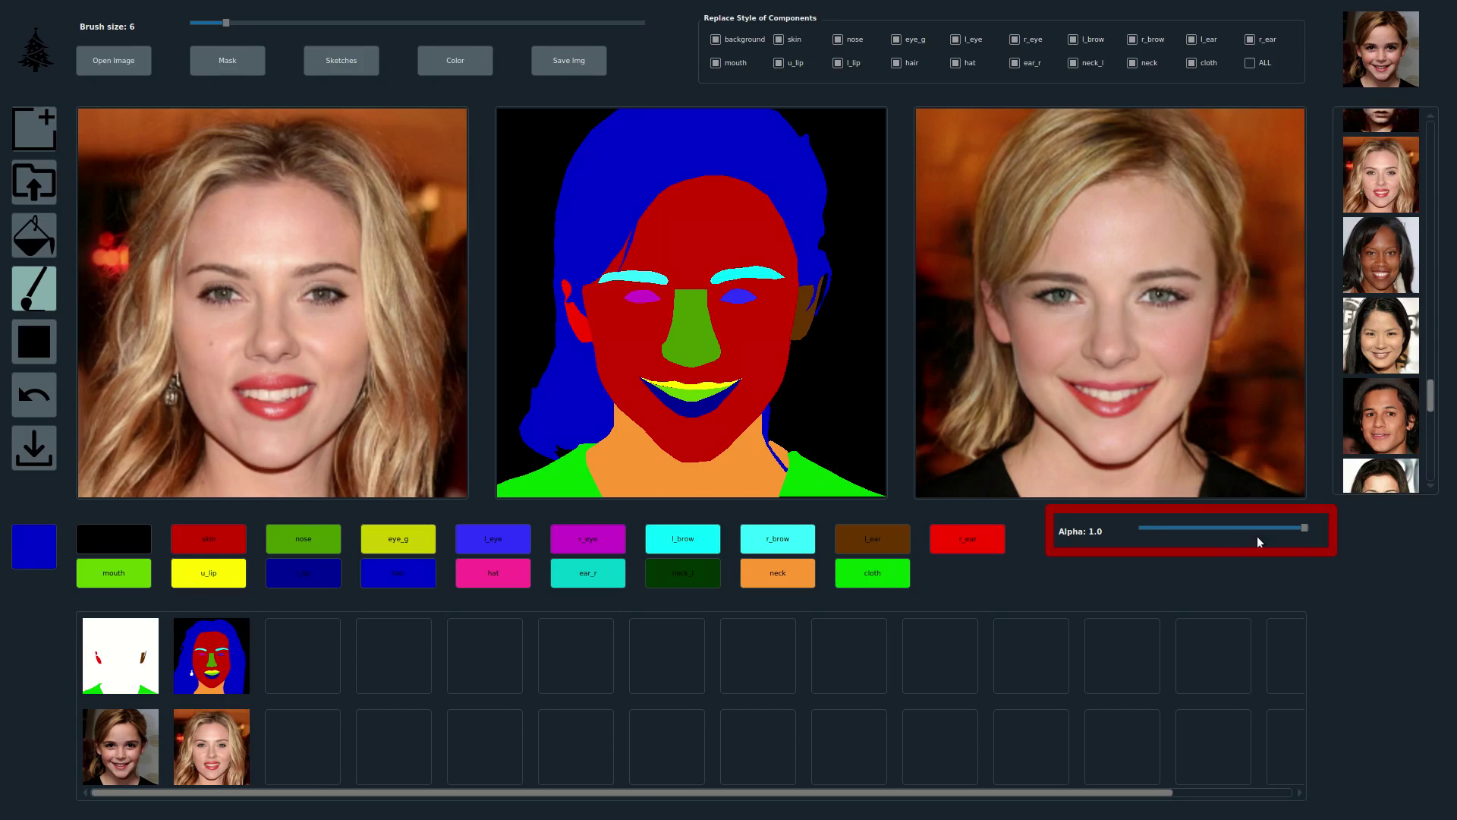
Vary the style blending alpha between 0.25 and 0.80, and reselect the wavy-haired blonde woman's reference image.
drag(1302, 529, 1160, 532)
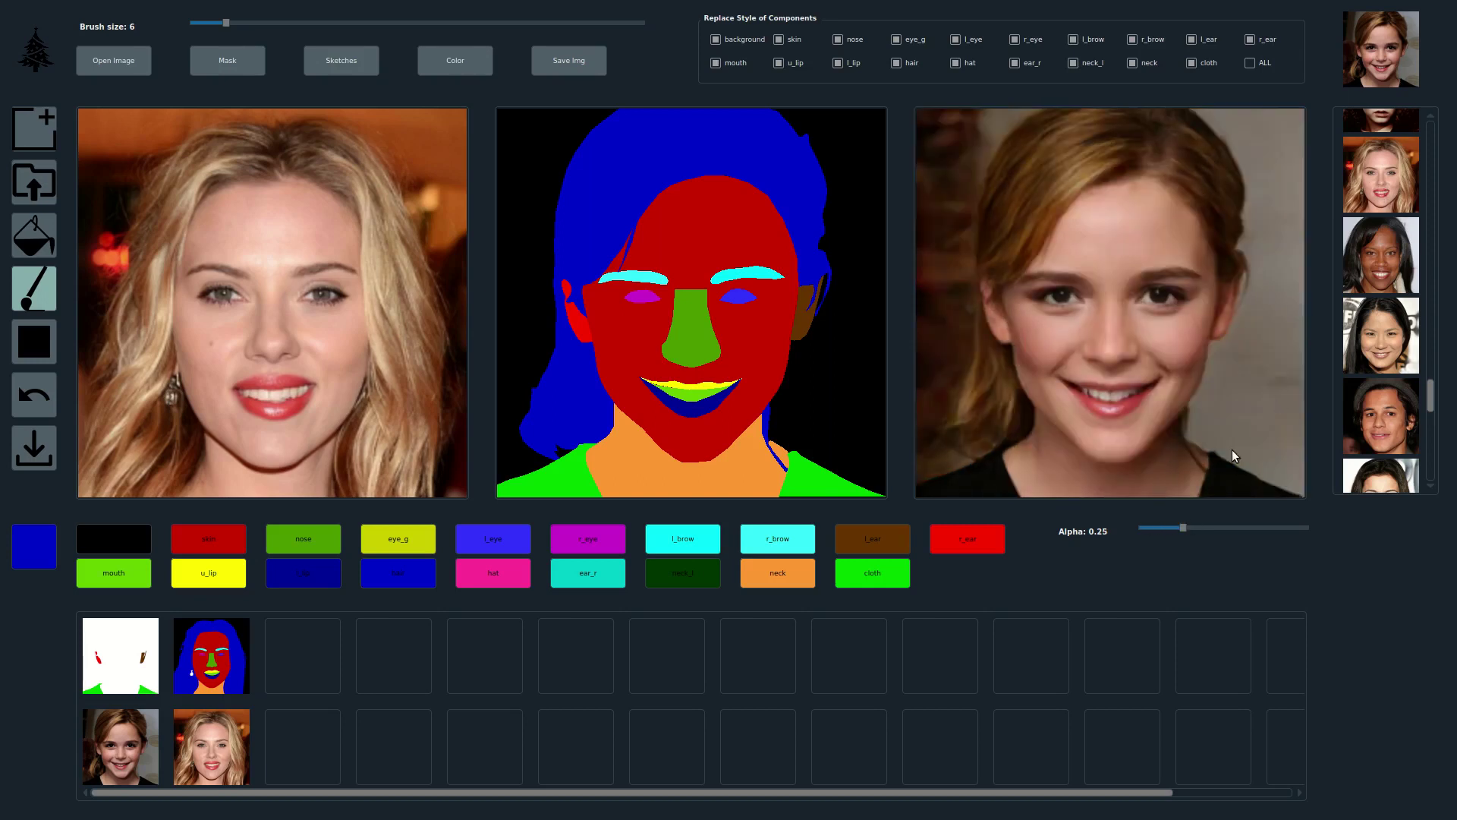
drag(1188, 530, 1199, 530)
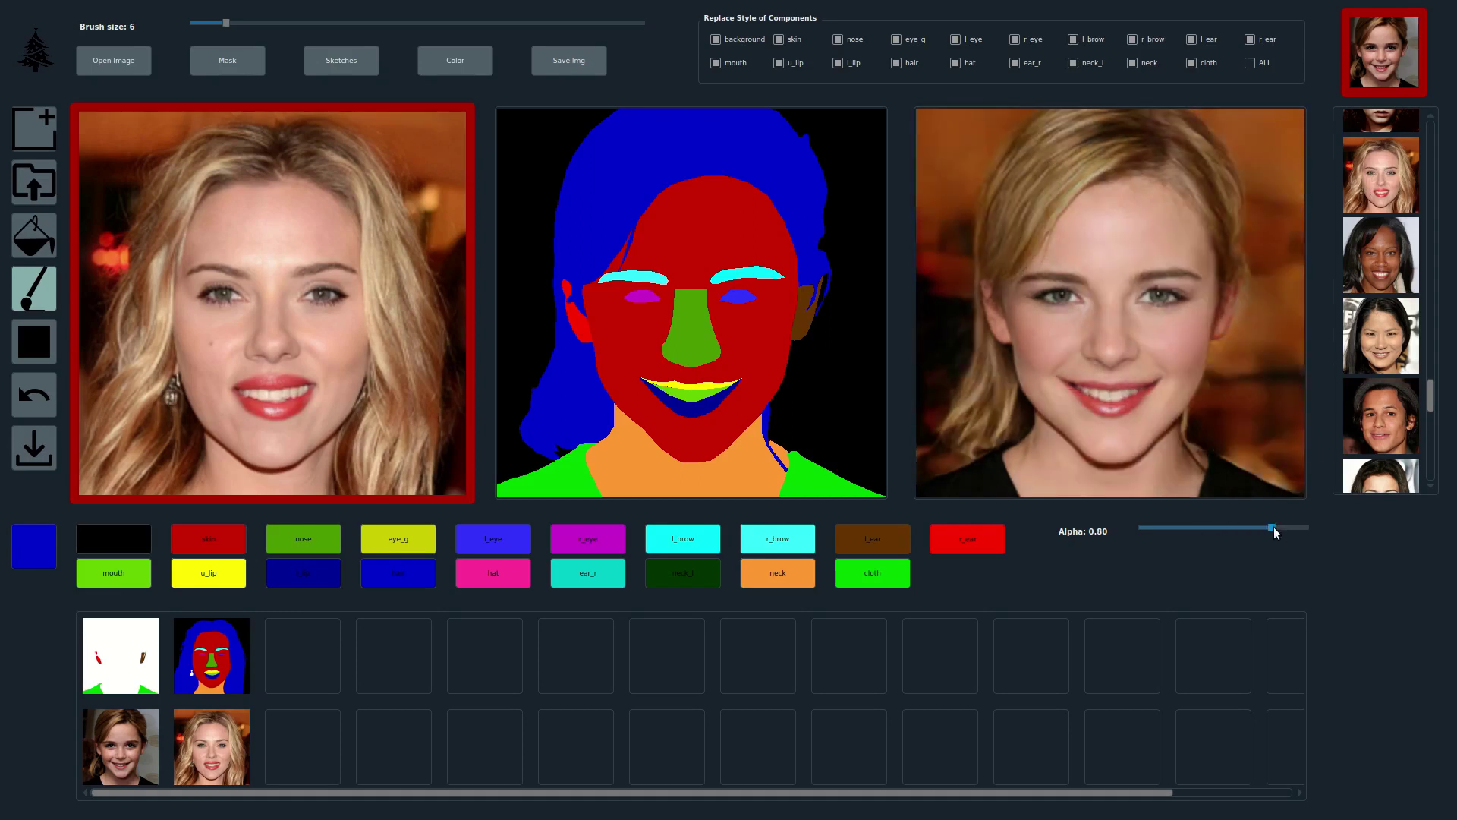
click(1369, 183)
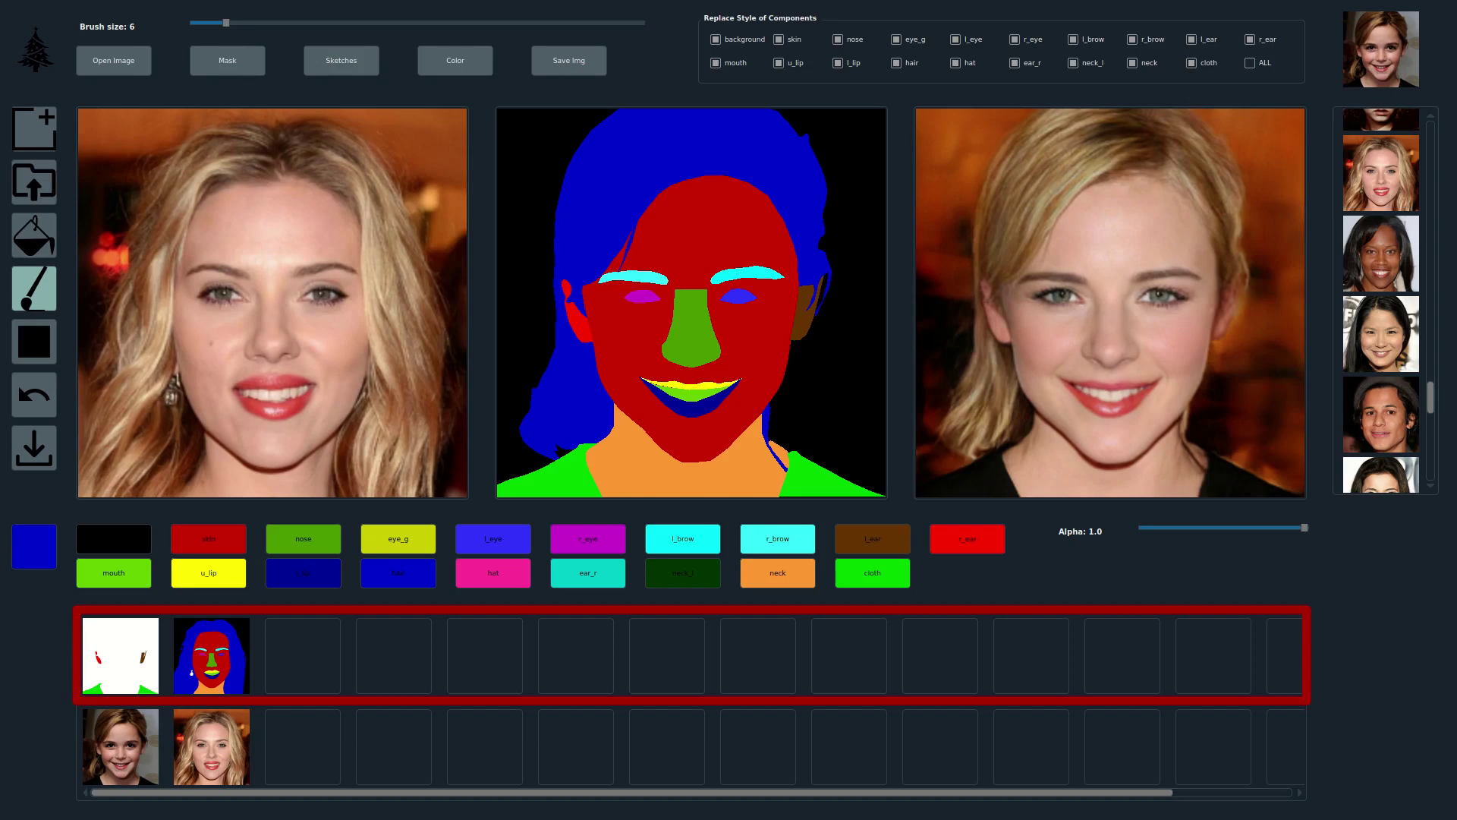
Restrict style replacement to hair, applying the short-haired older woman's hair style followed by that of the pale woman on the black background.
click(1250, 64)
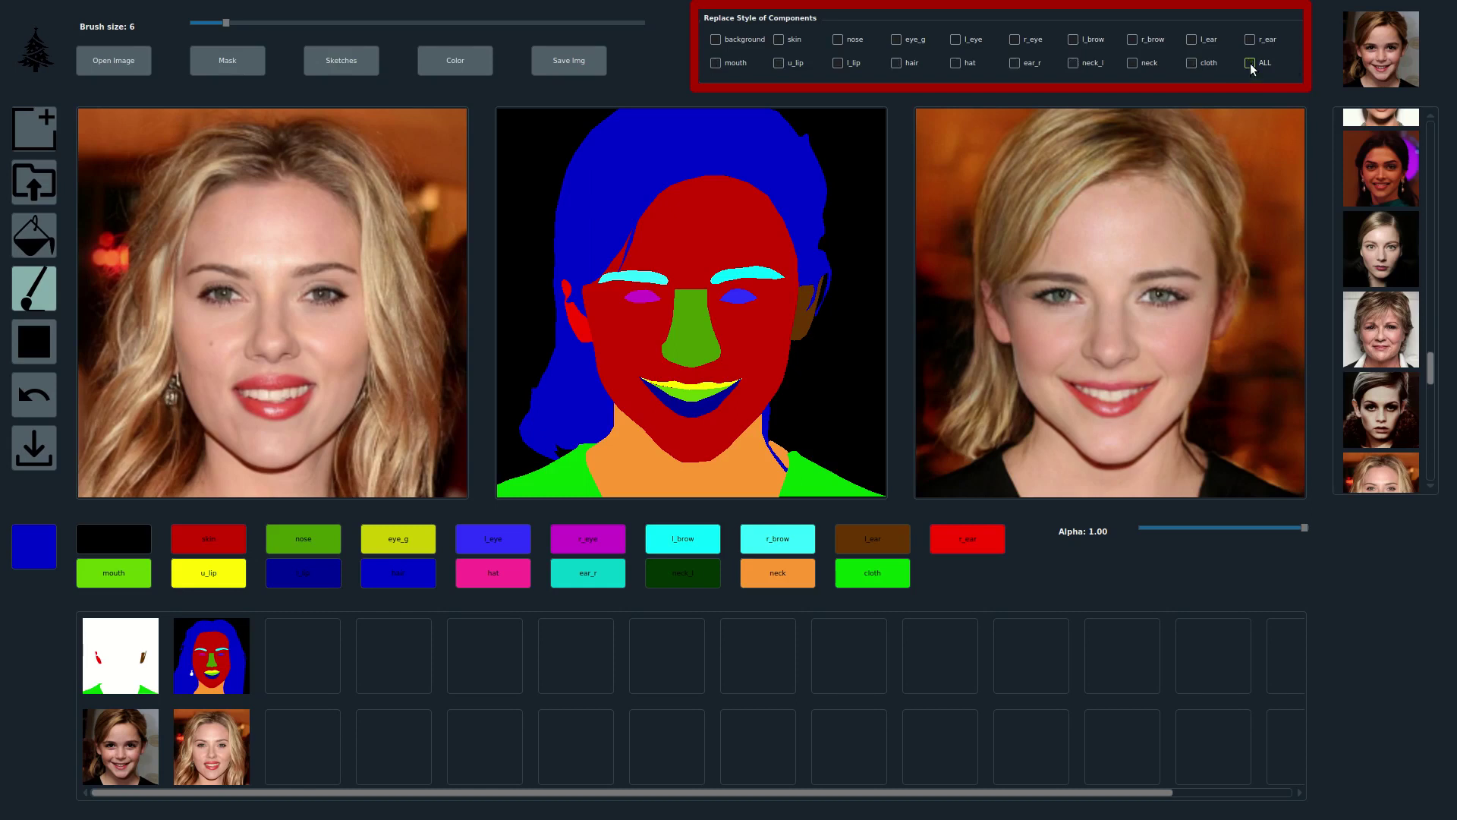
click(1395, 344)
scroll(1375, 347, up, 1)
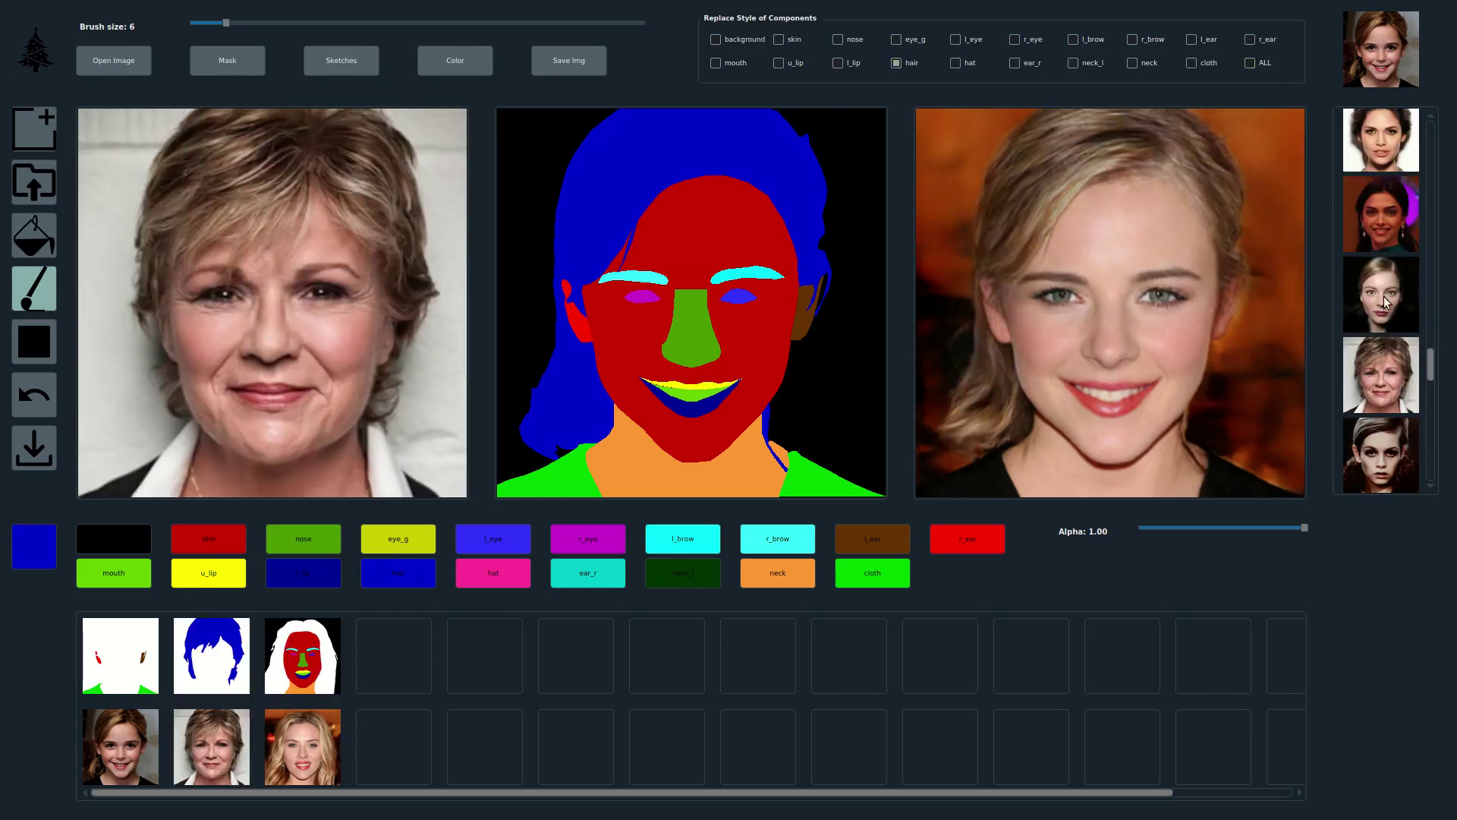
click(1384, 299)
scroll(1378, 280, up, 3)
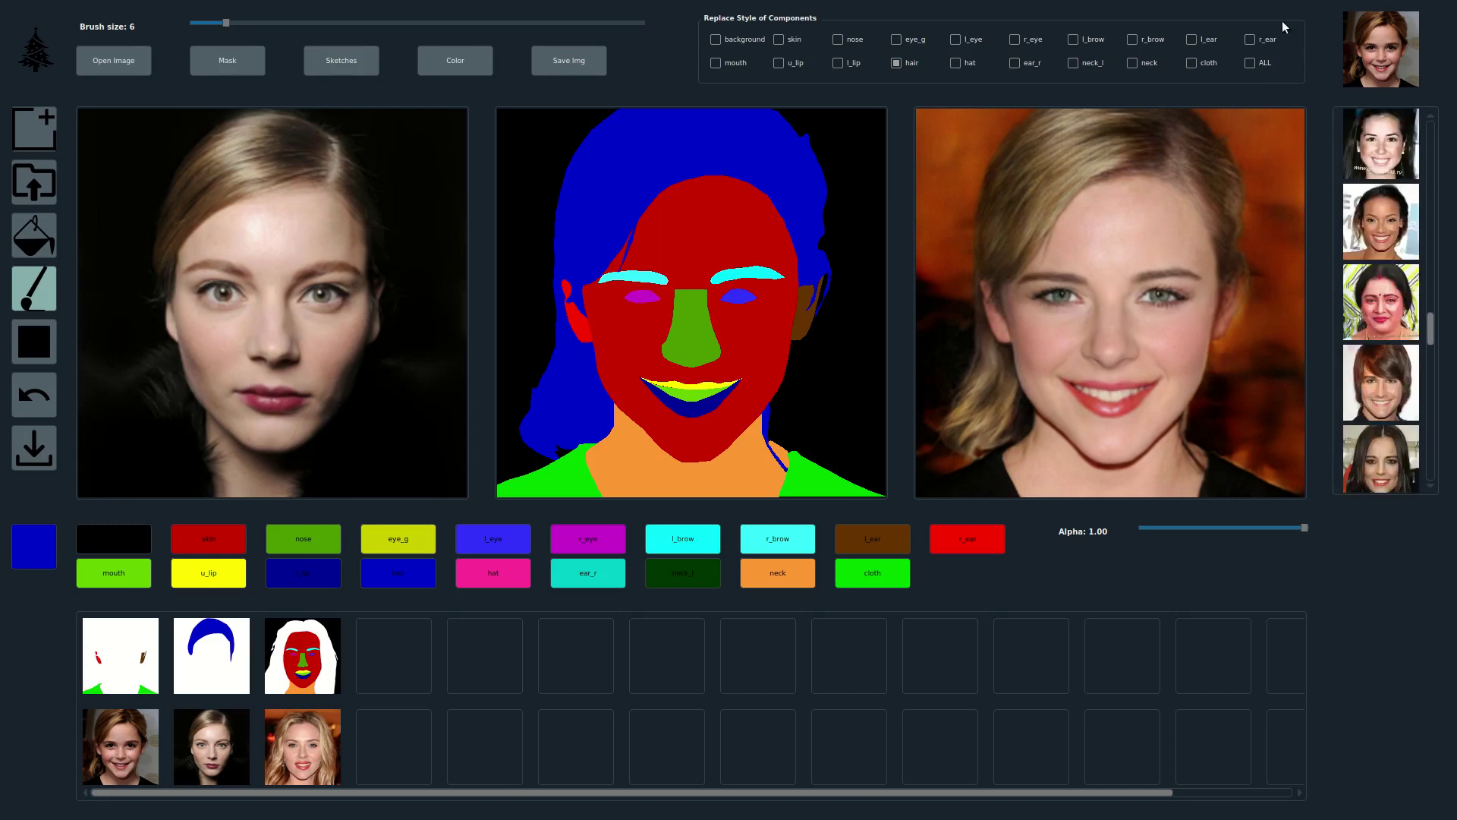
Restrict style replacement to l_eye and r_eye, and apply the eye style of the young man with the brown fringe.
click(1249, 63)
click(1250, 63)
click(972, 40)
click(1030, 35)
scroll(1389, 327, down, 4)
scroll(1390, 326, up, 2)
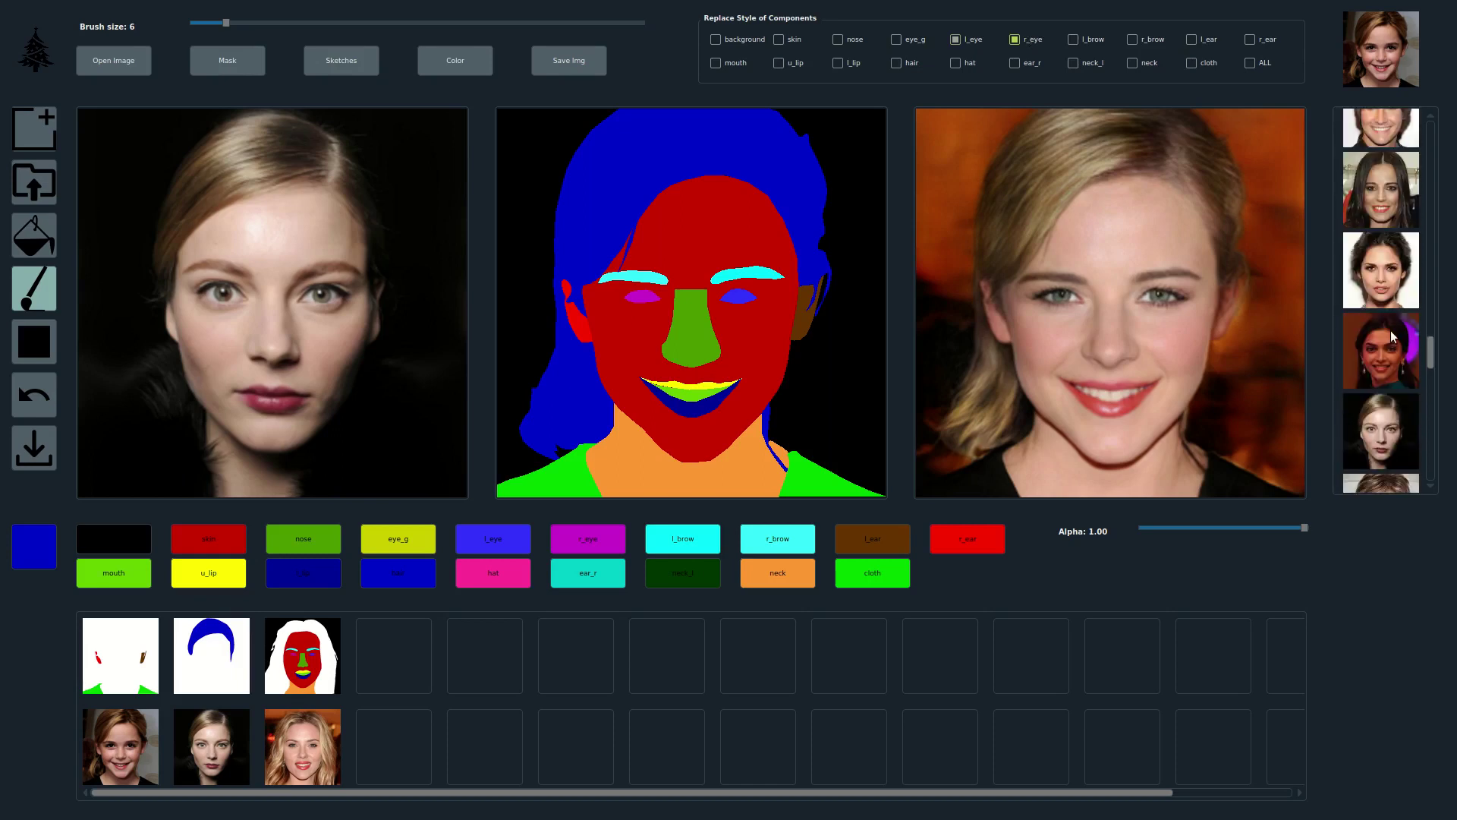
click(1376, 247)
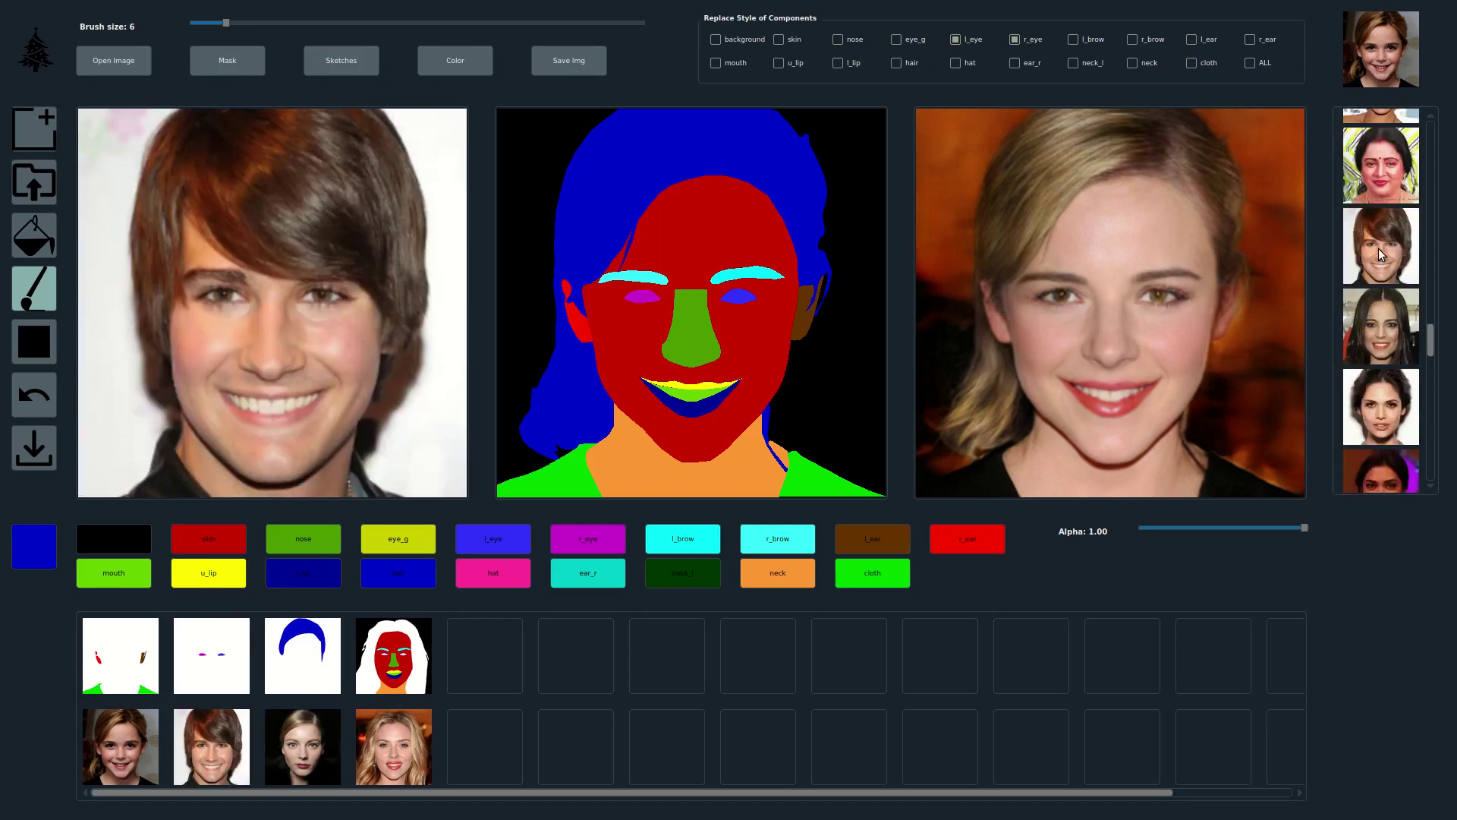
Try the eye style of the dark-haired woman with long earrings, and replace it with that of the blue-eyed blonde woman.
scroll(1394, 284, up, 1)
scroll(1376, 290, up, 2)
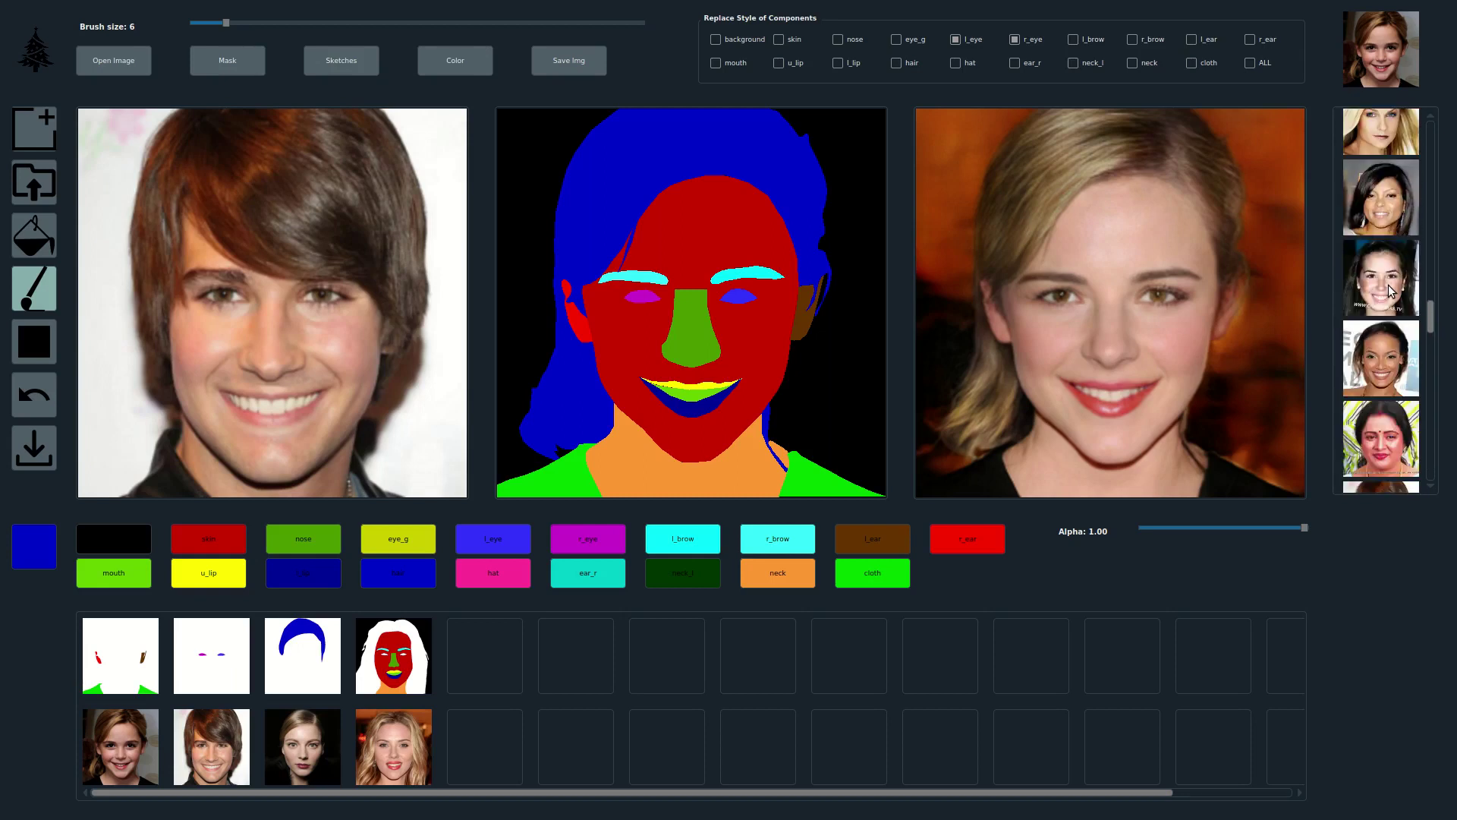
click(1386, 264)
click(1391, 202)
scroll(1390, 205, up, 1)
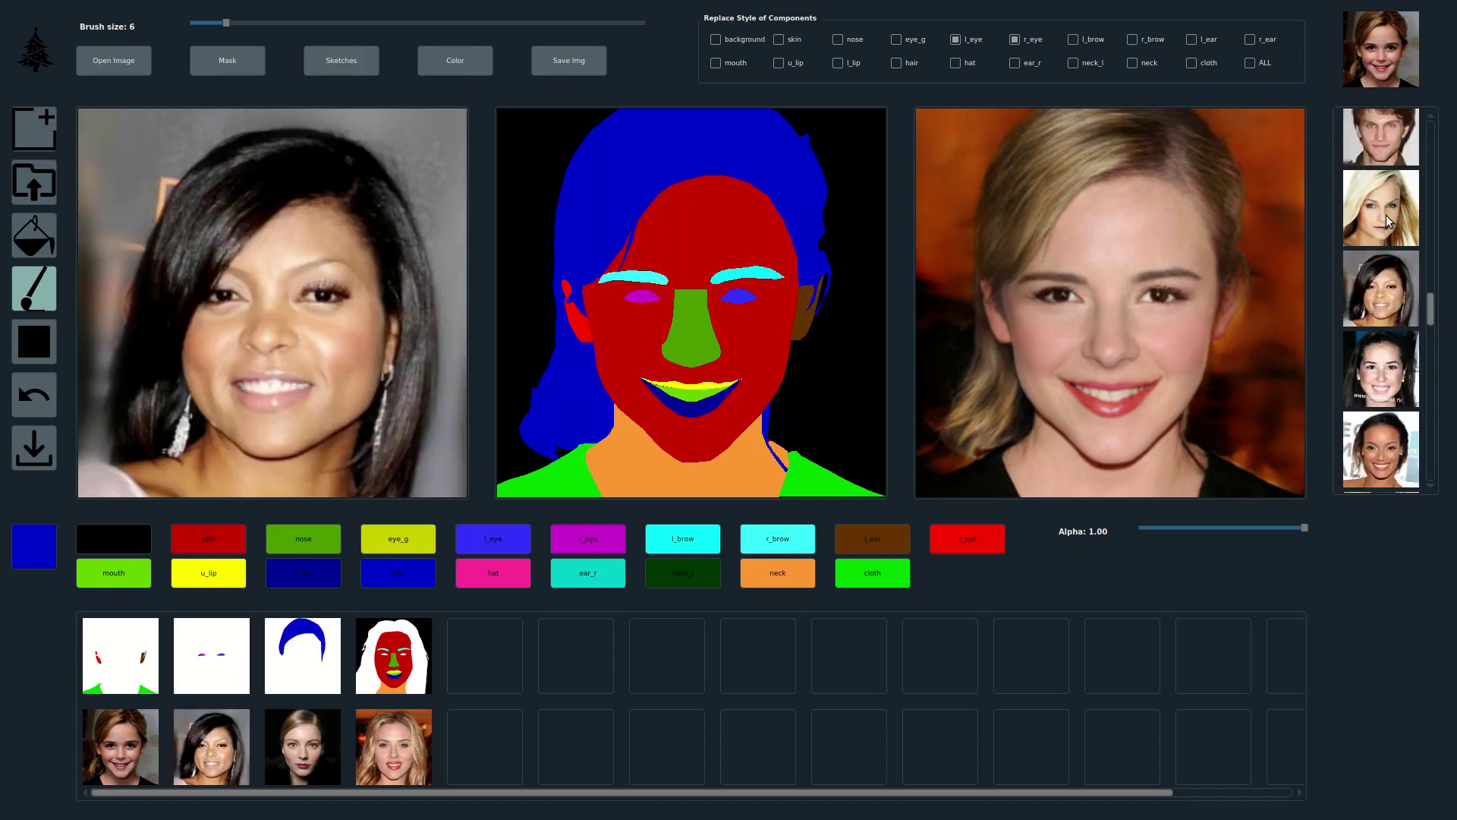
click(1389, 219)
Restrict style replacement to mouth, u_lip and l_lip, and apply the mouth style of the young blond man.
click(1263, 63)
click(1263, 62)
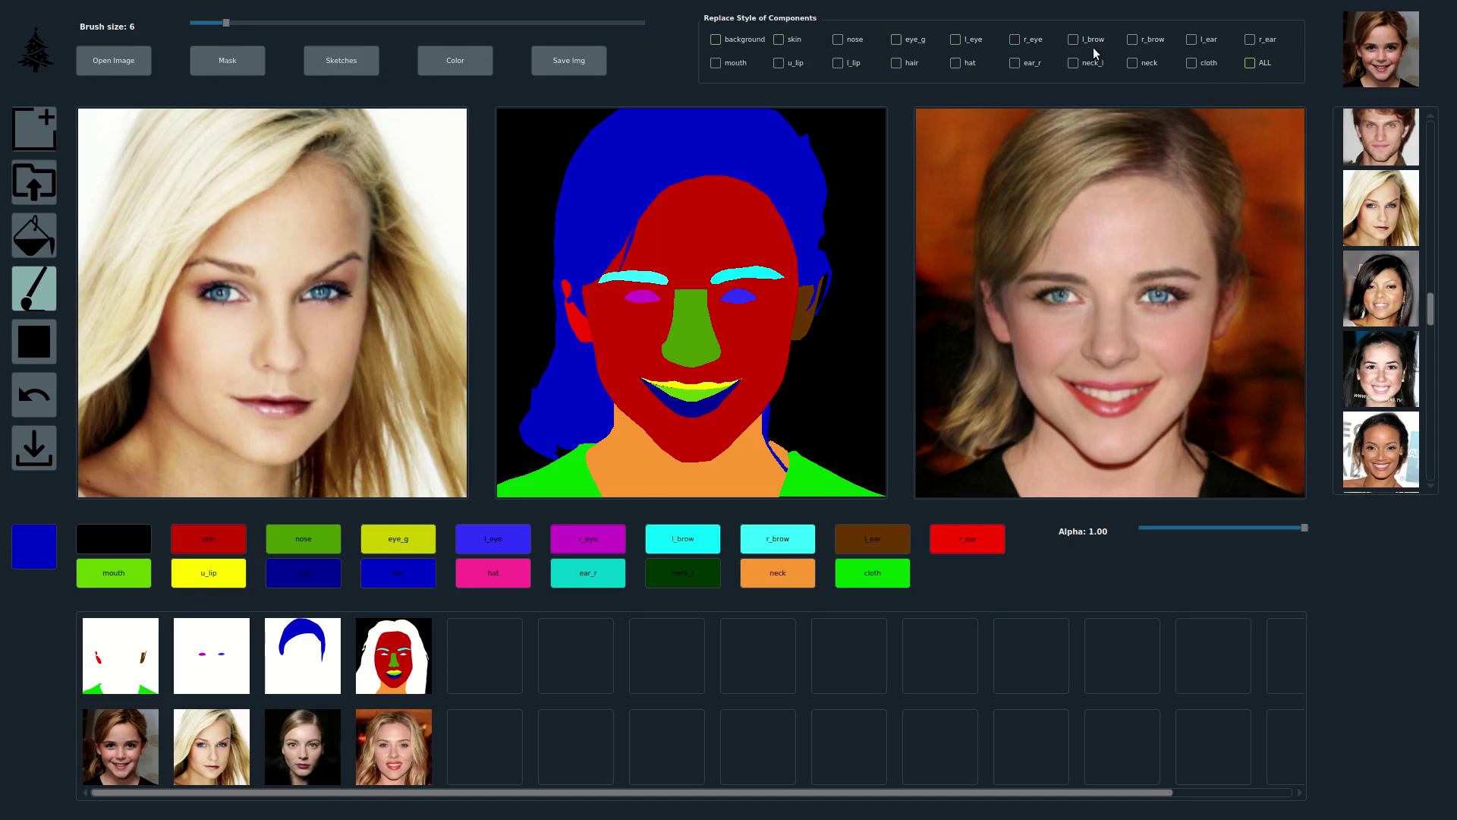
click(1191, 64)
click(779, 63)
click(838, 63)
scroll(1382, 319, up, 5)
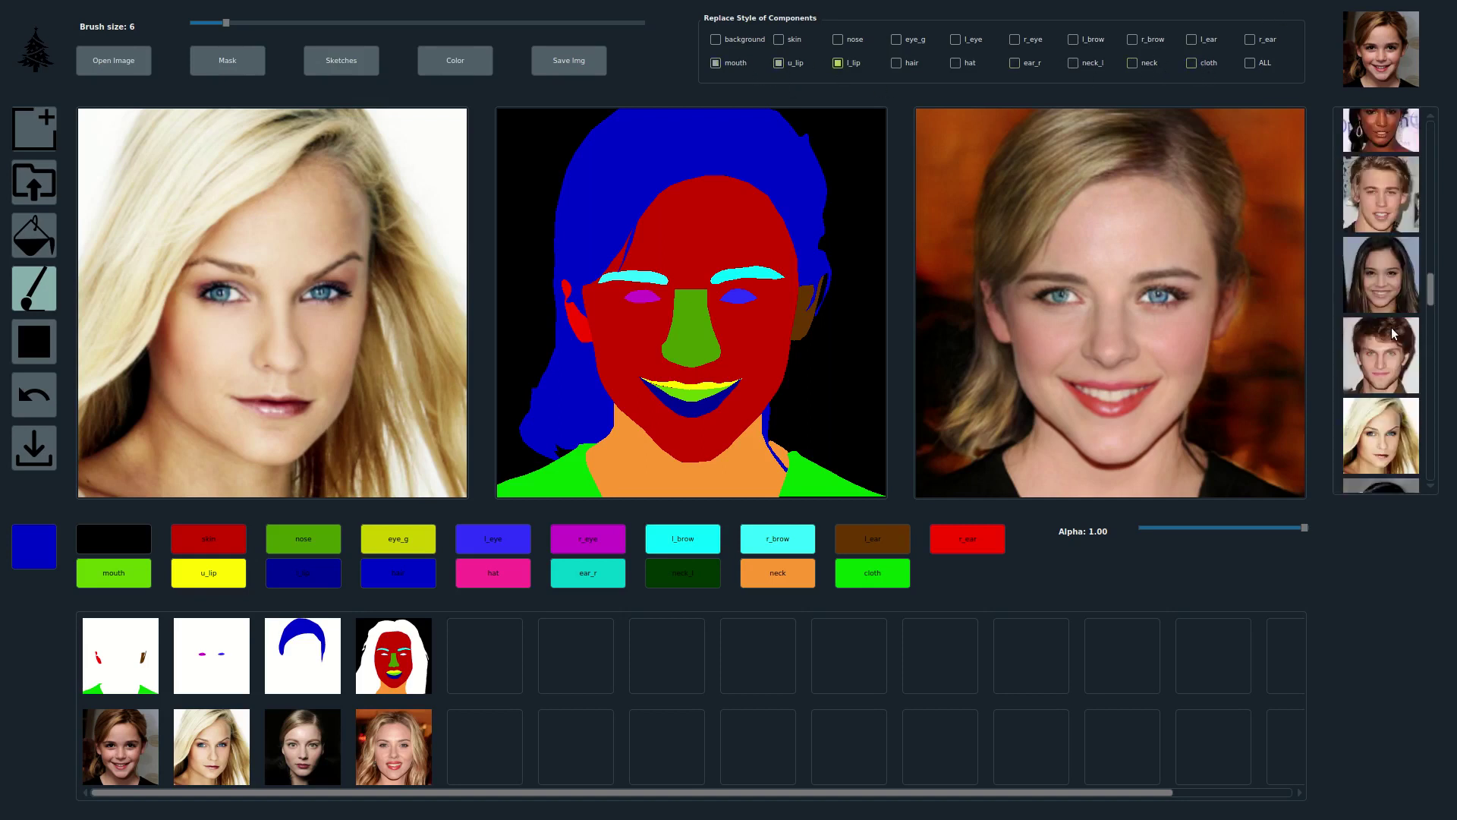
click(1386, 293)
Apply the mouth and lip style of the smiling woman with large hoop earrings.
scroll(1386, 293, up, 1)
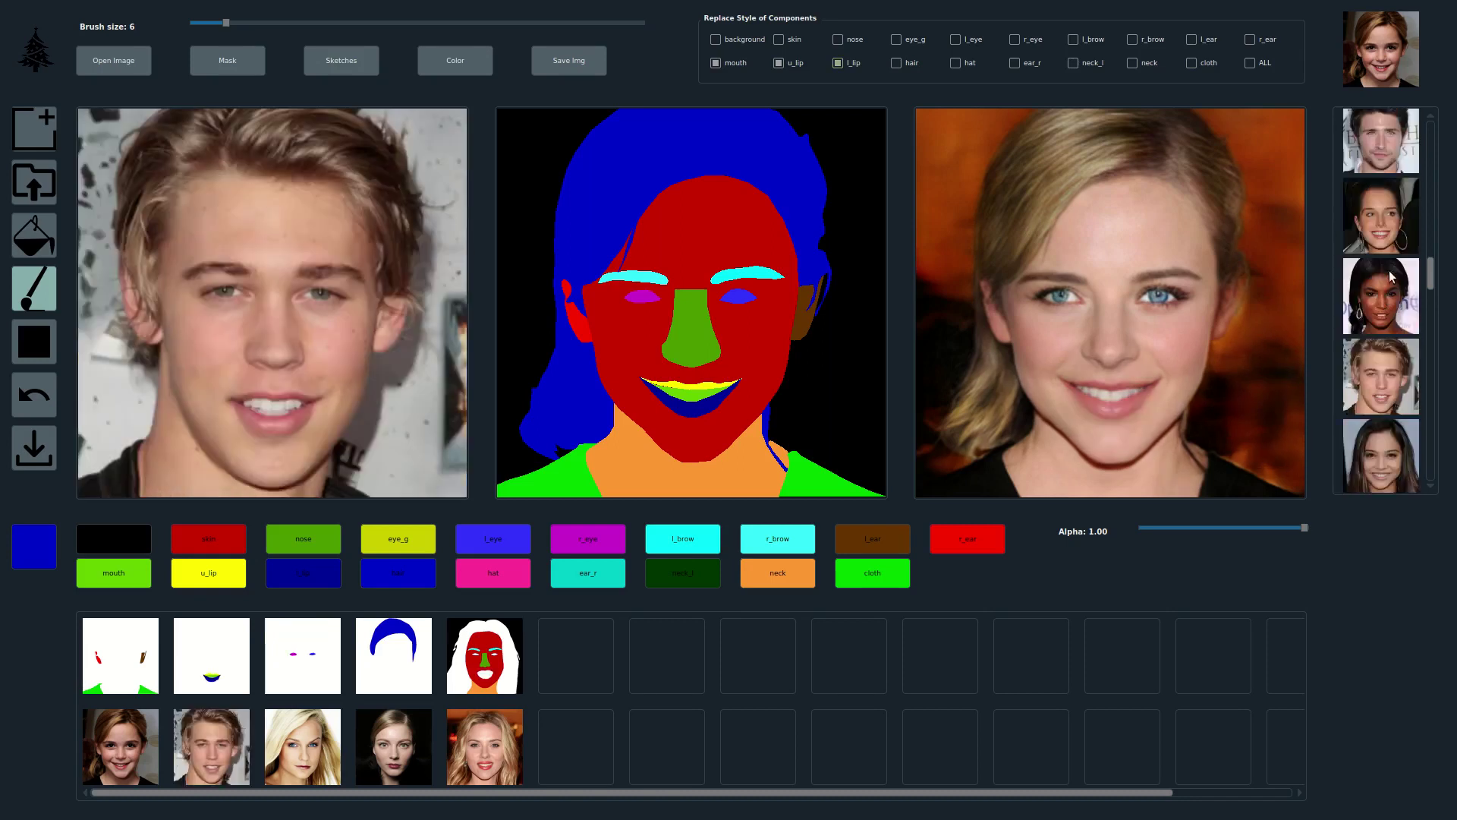
click(1377, 218)
scroll(1382, 299, up, 6)
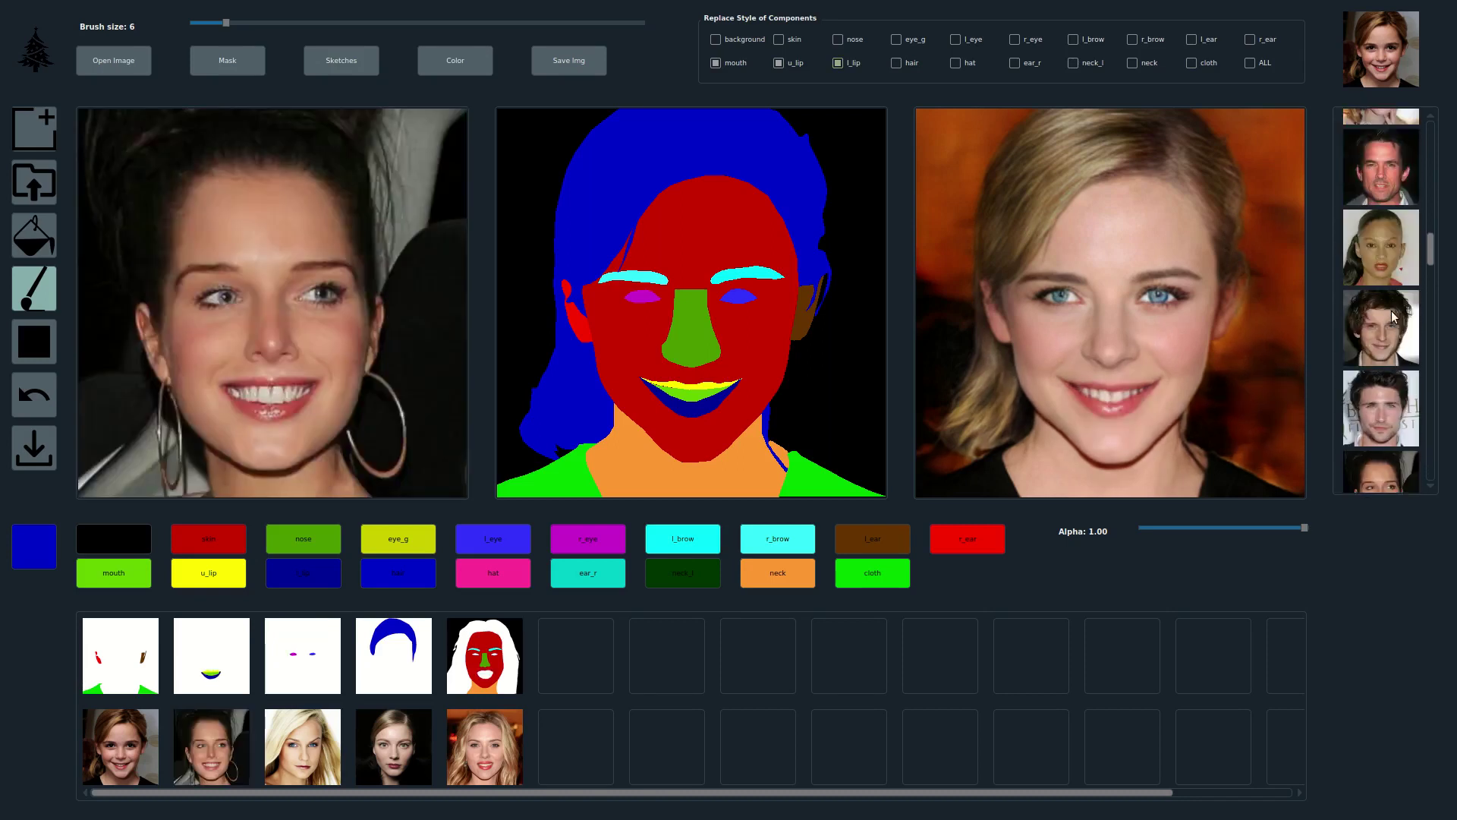
scroll(1390, 318, up, 3)
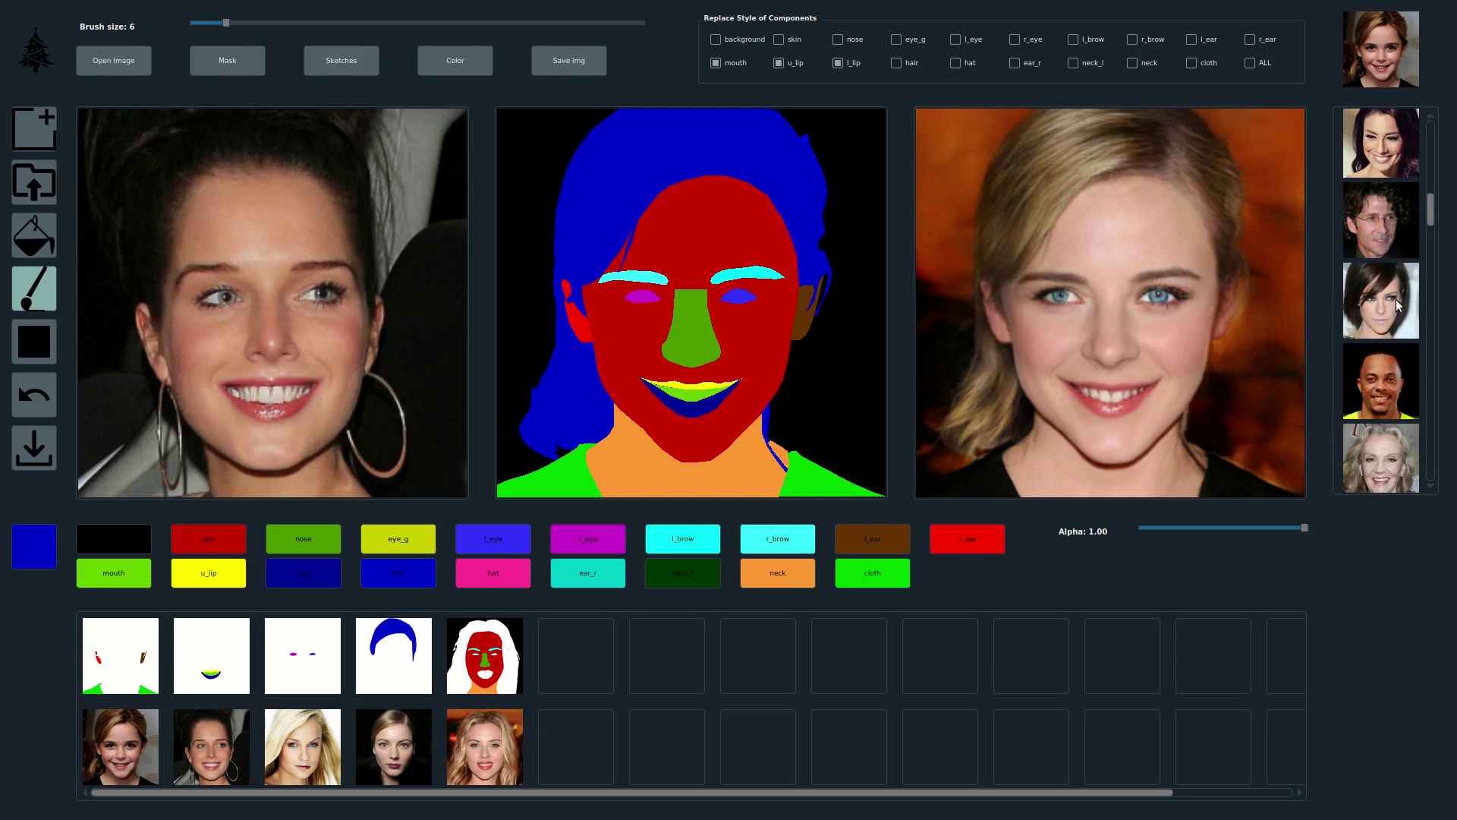
Try the mouth style of the woman with long red hair, and replace it with that of the smiling girl with long straight blonde hair.
scroll(1383, 199, up, 1)
click(1394, 237)
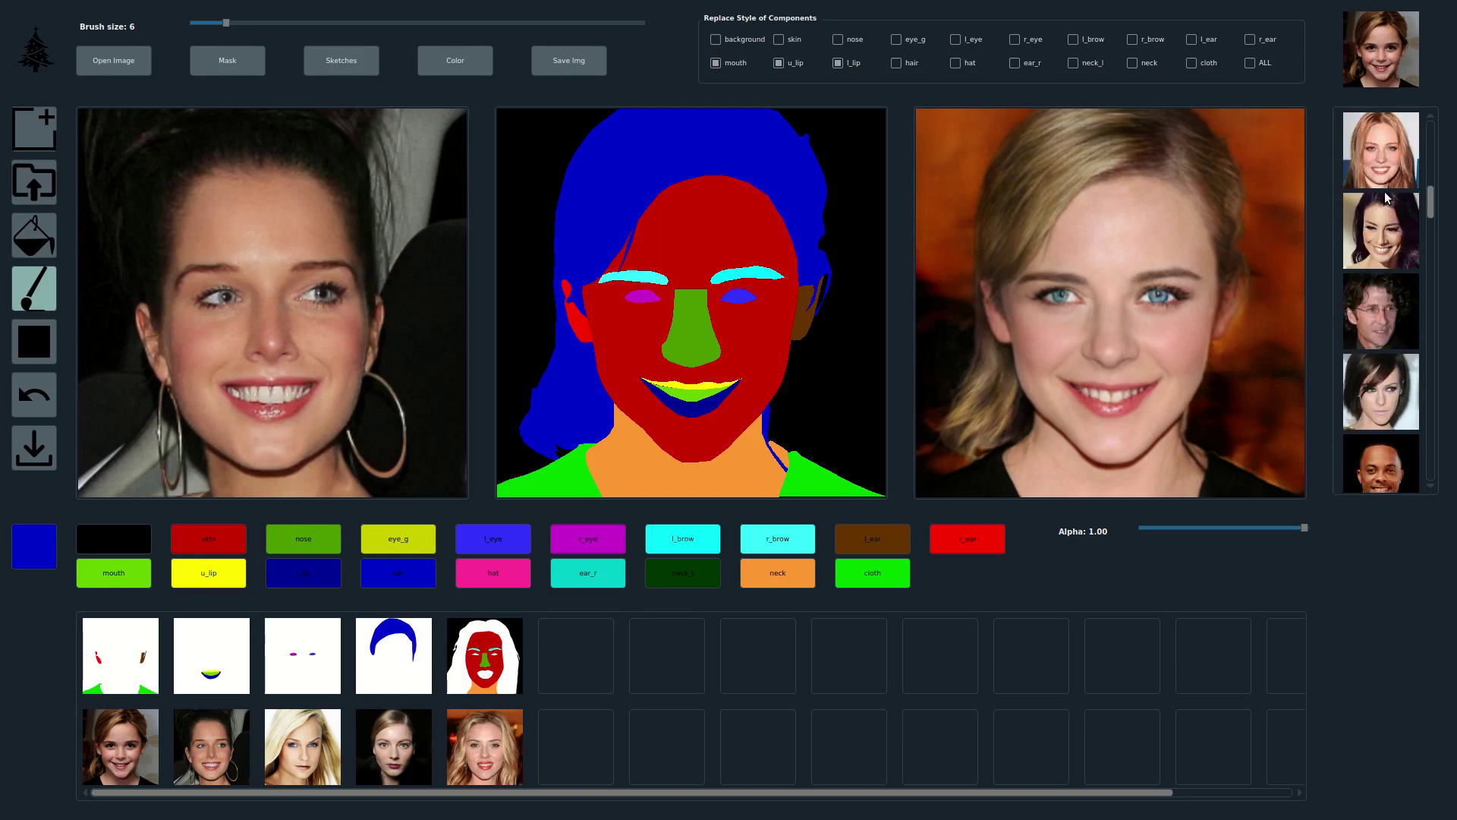
click(1389, 163)
scroll(1386, 250, up, 3)
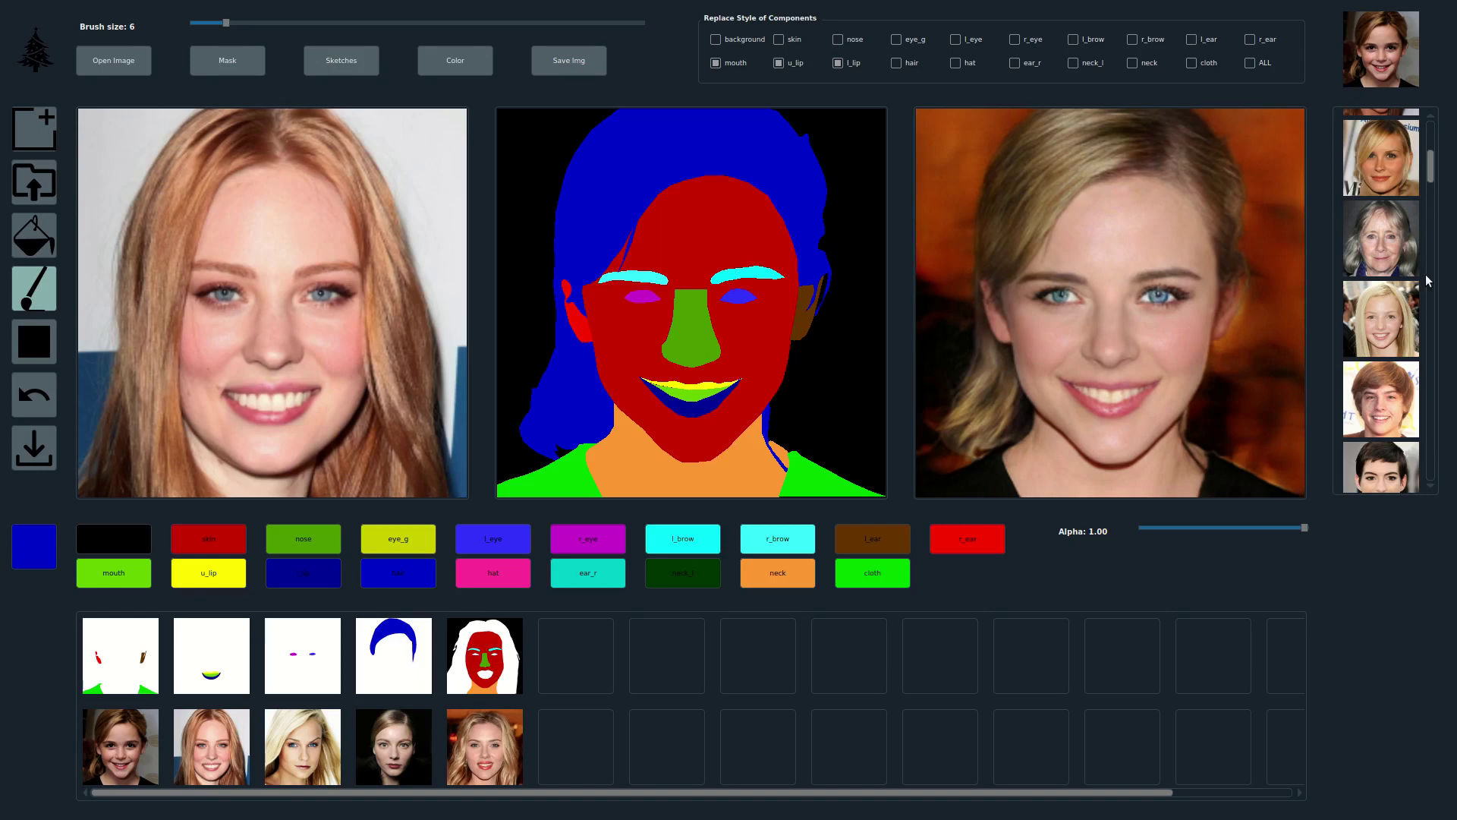
click(1392, 303)
Restrict style replacement to background and cloth, and apply the style of the smiling woman with long black hair.
click(1257, 70)
click(1253, 64)
click(1191, 63)
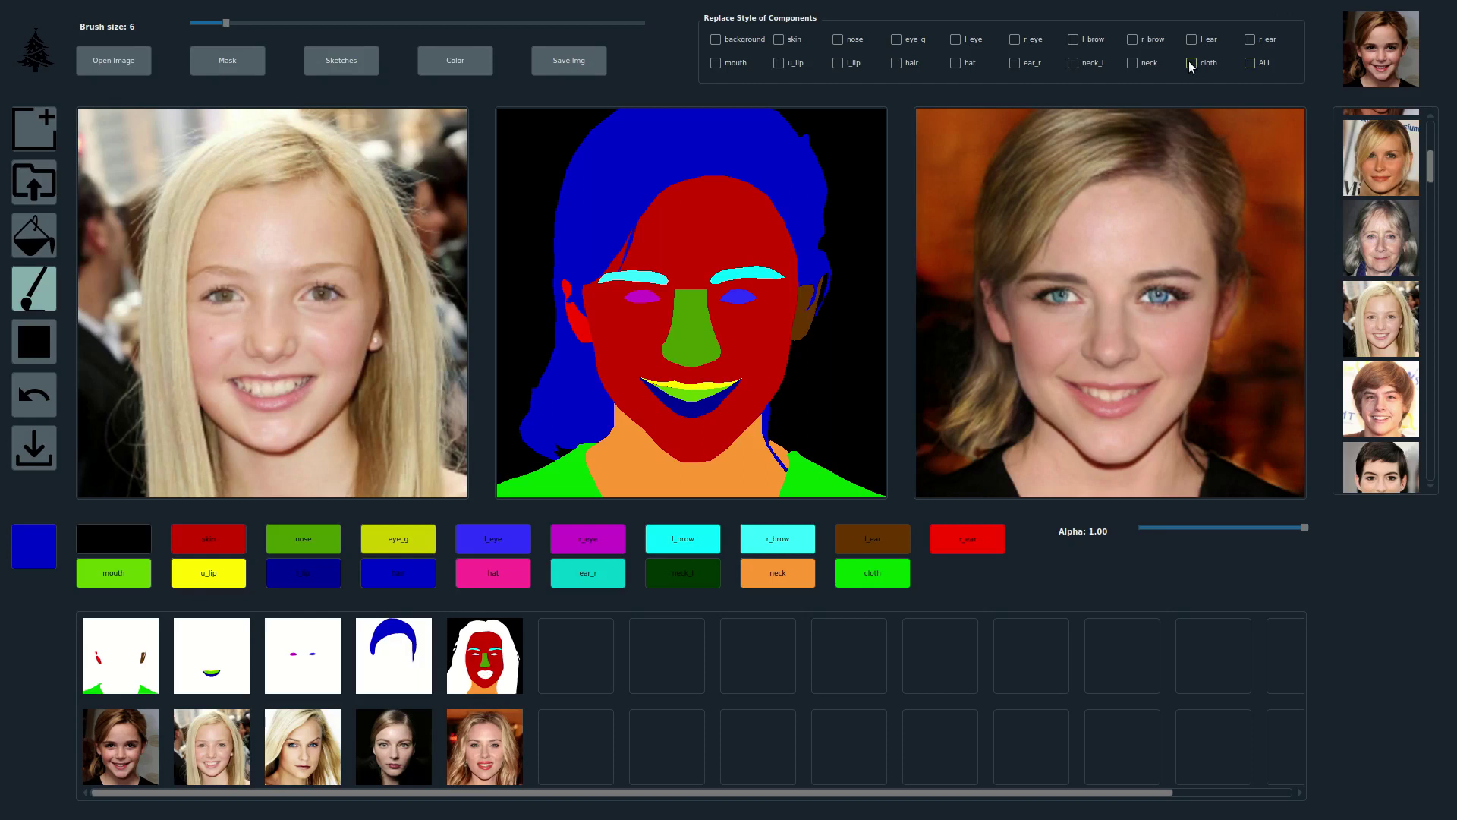
click(717, 41)
scroll(1404, 235, up, 4)
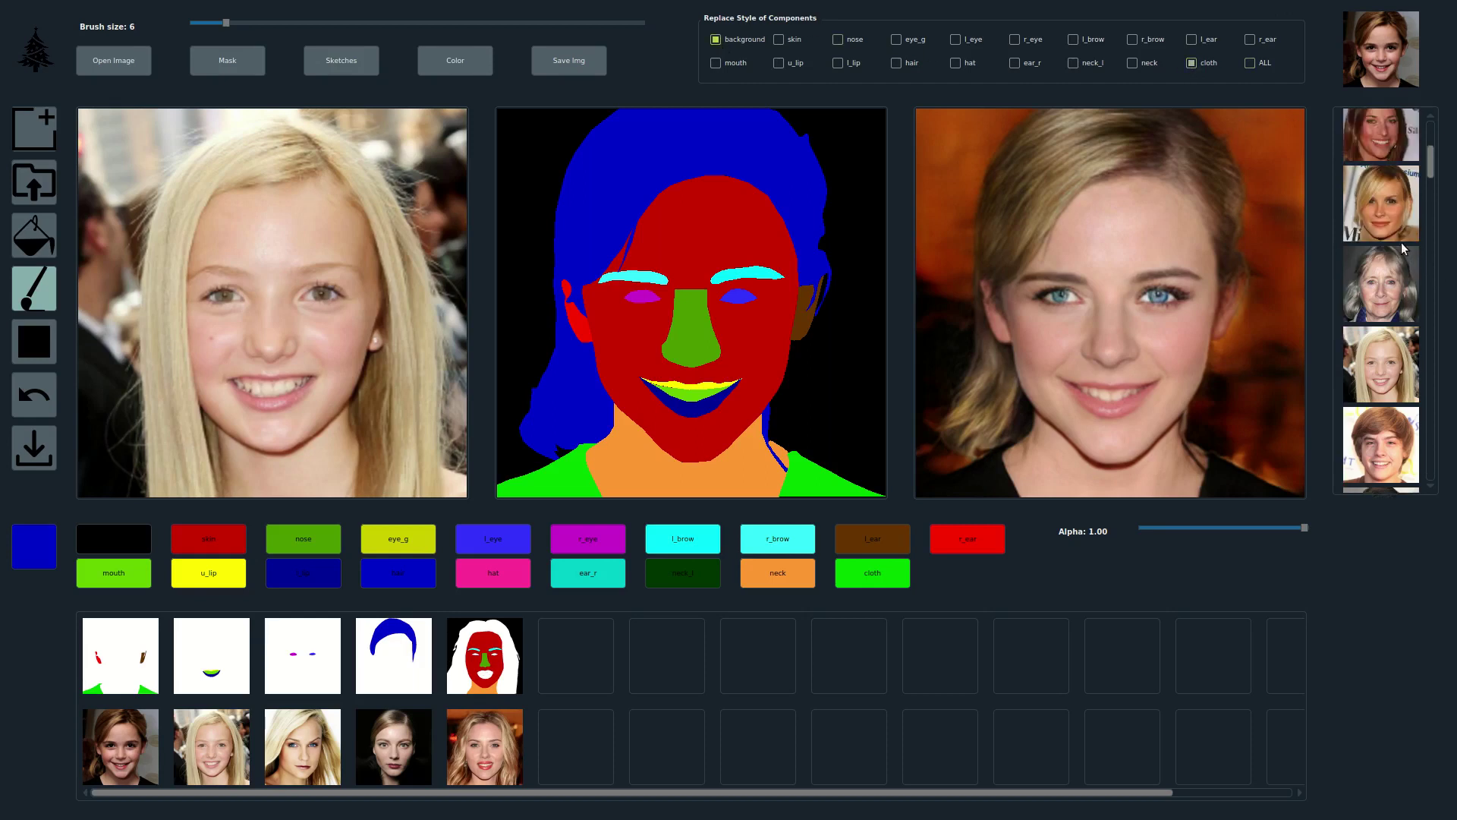
click(1386, 241)
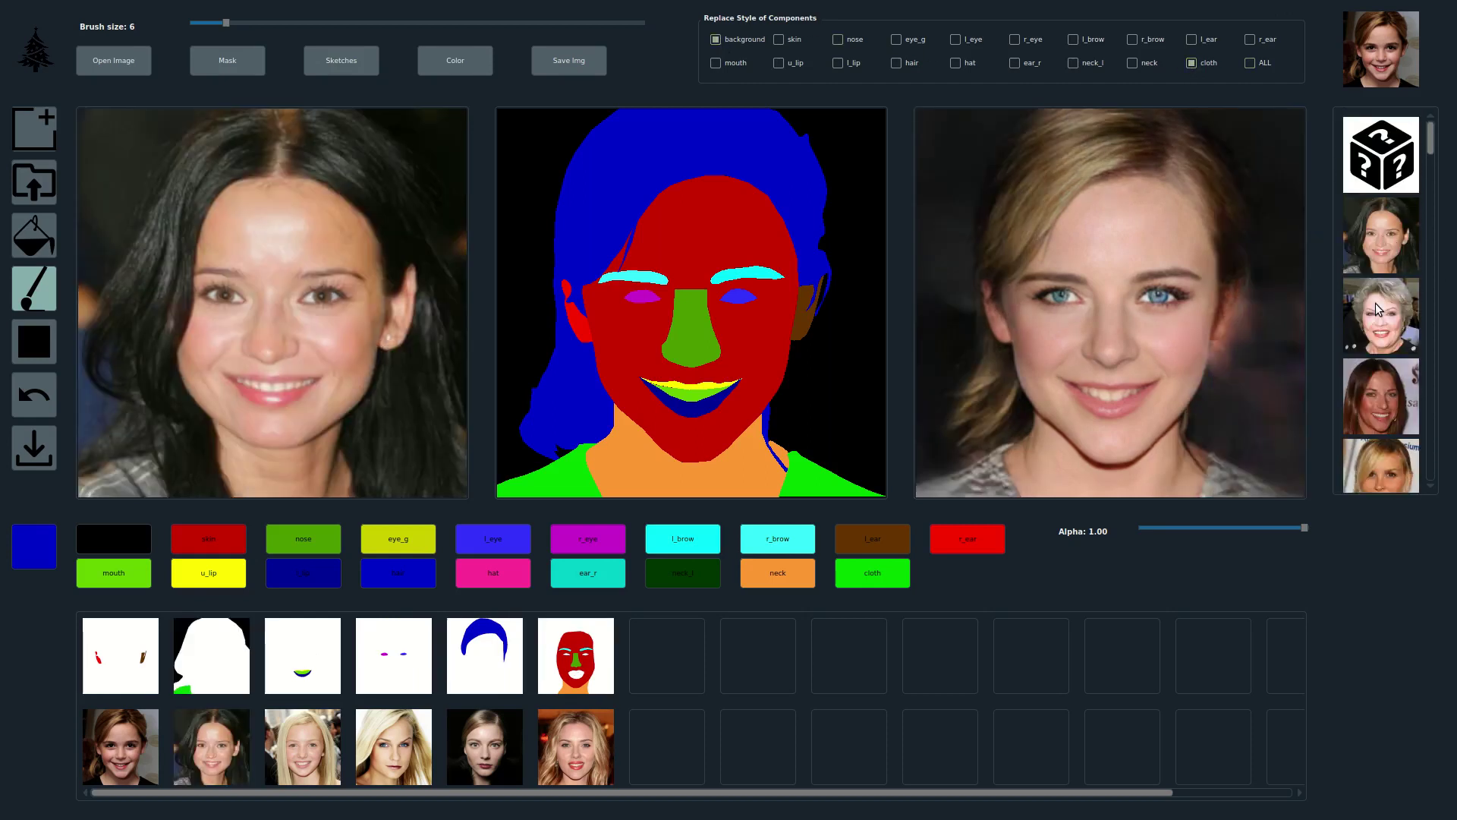
click(1373, 303)
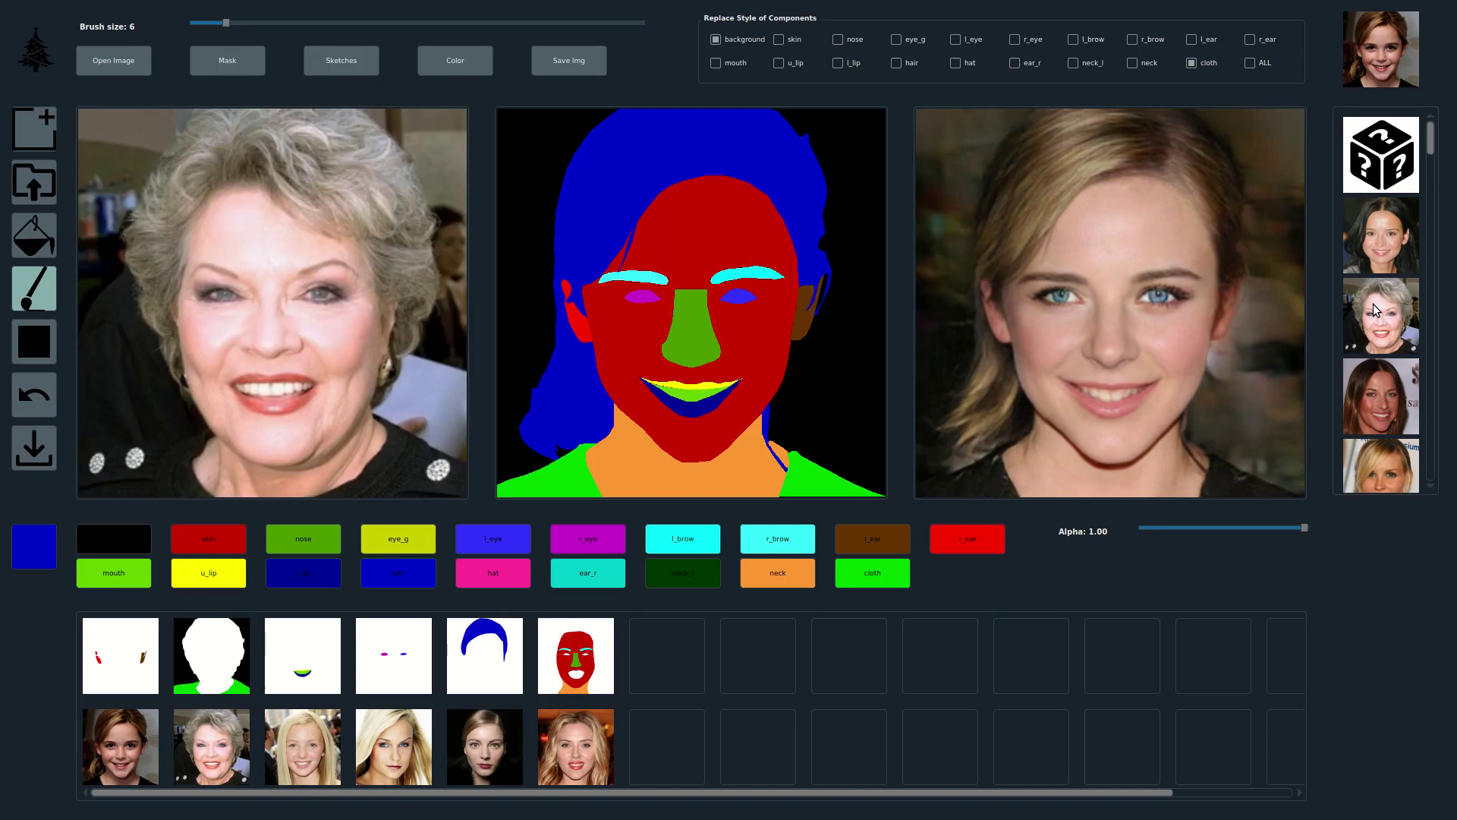
click(1381, 262)
Restrict style replacement to hair, try the black-haired woman's style, and apply that of the girl with long blonde hair.
click(1251, 63)
click(1251, 63)
click(896, 63)
click(1405, 241)
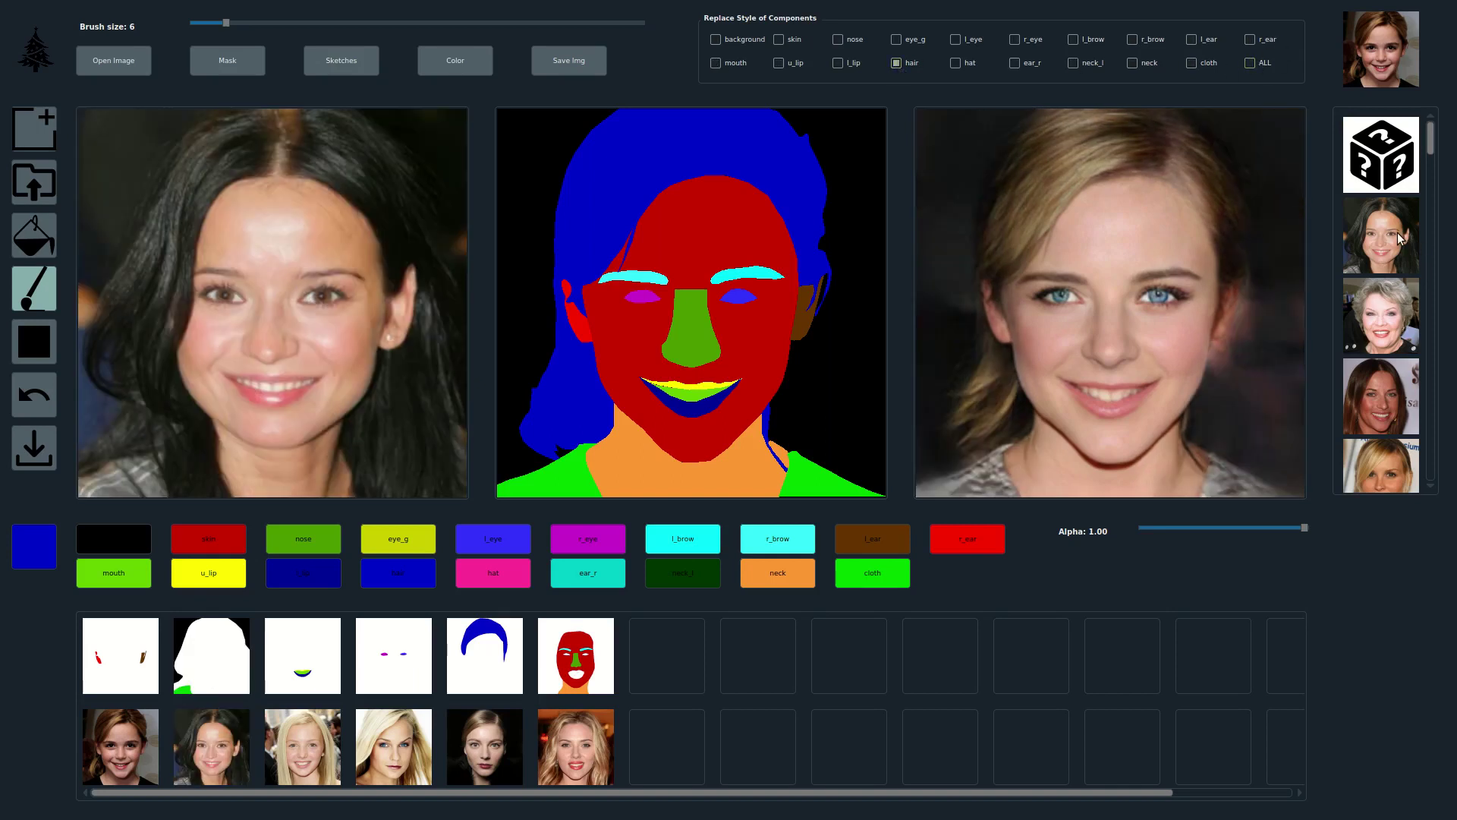
scroll(1390, 258, down, 5)
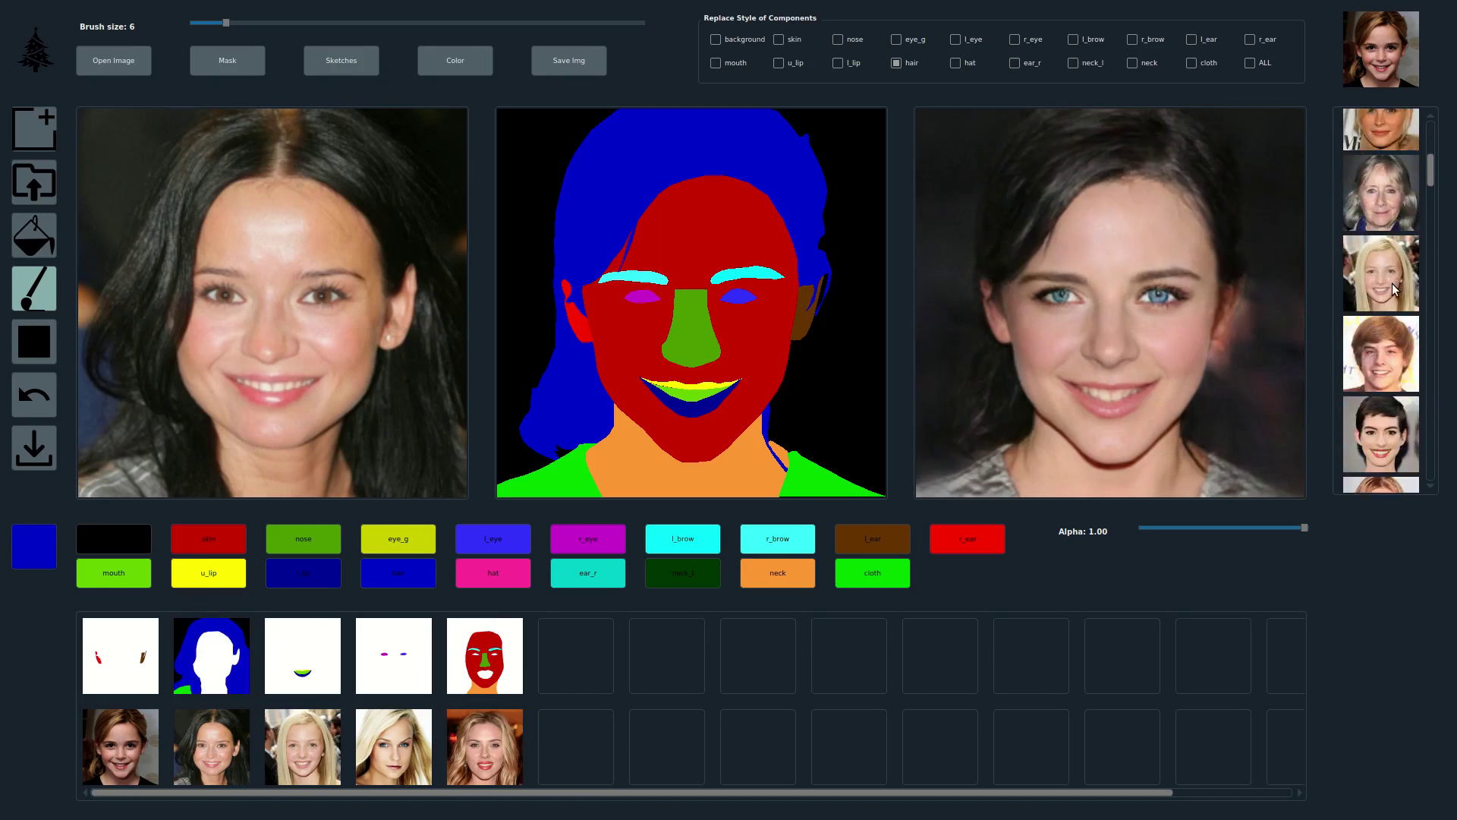
click(1393, 277)
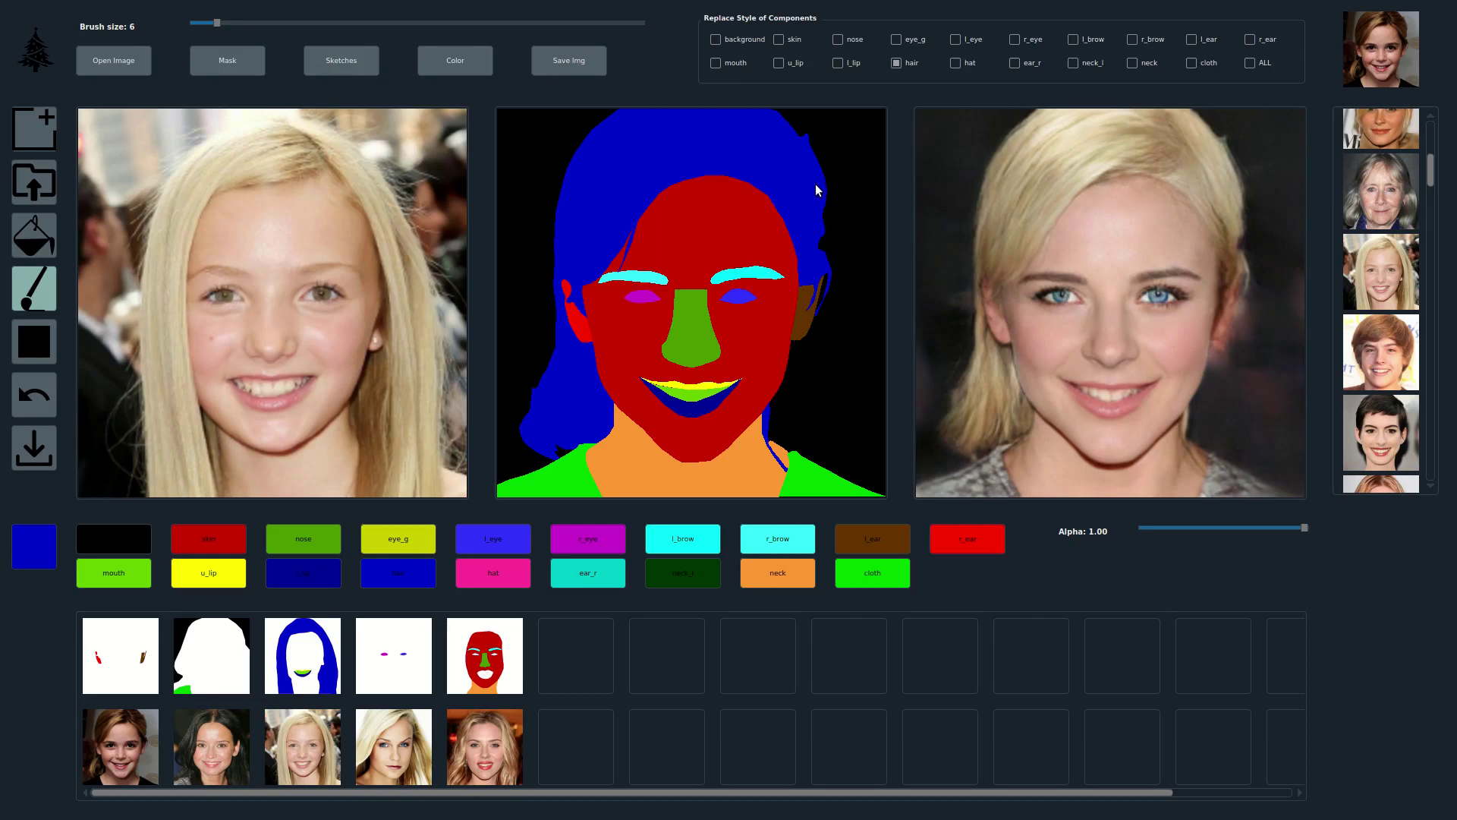
Outline a longer hair section in the mask from beside the brown ear down to the shoulder, and fill it with hair.
drag(826, 184, 860, 462)
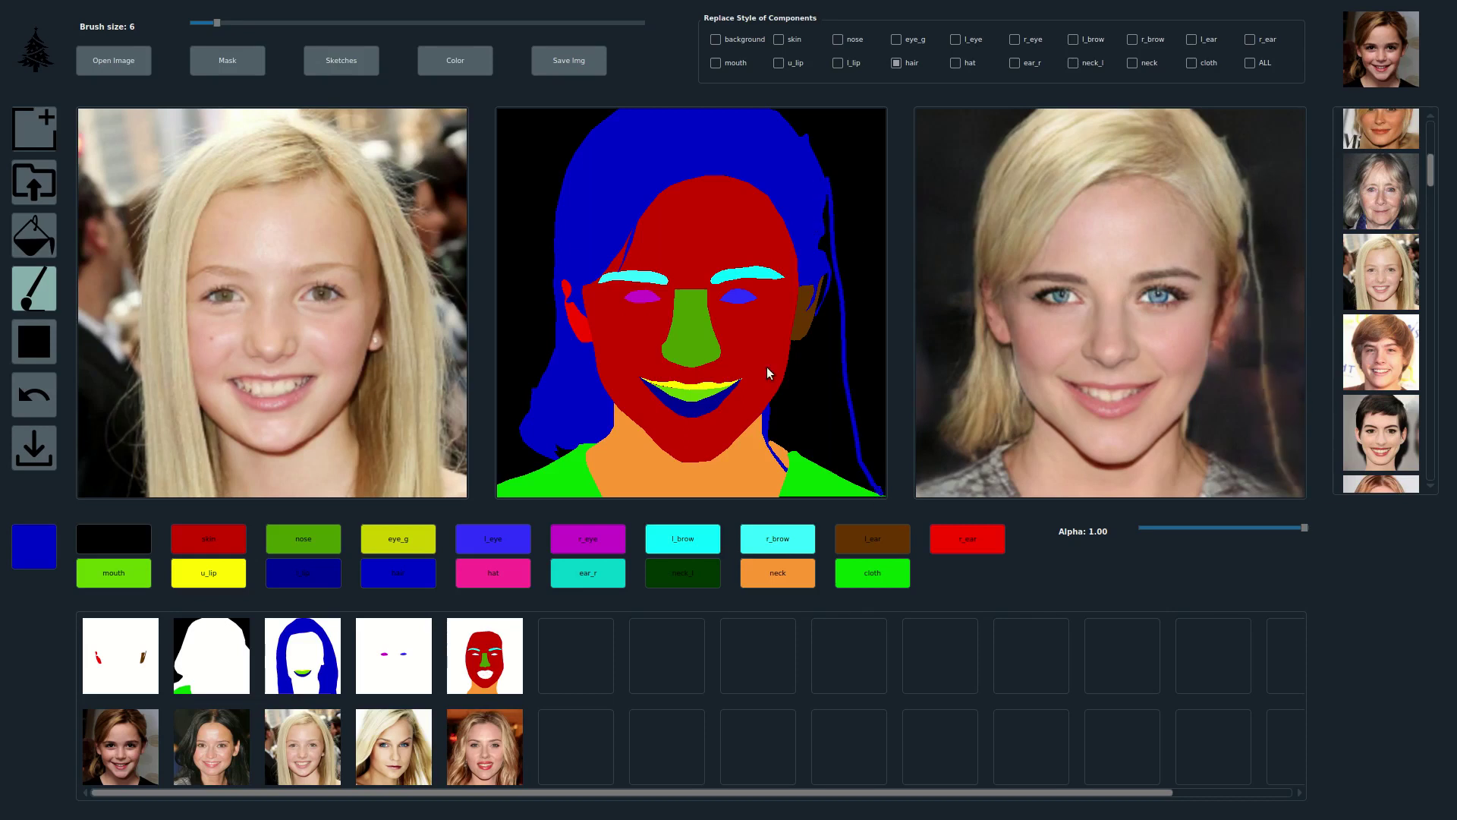
click(34, 235)
click(819, 392)
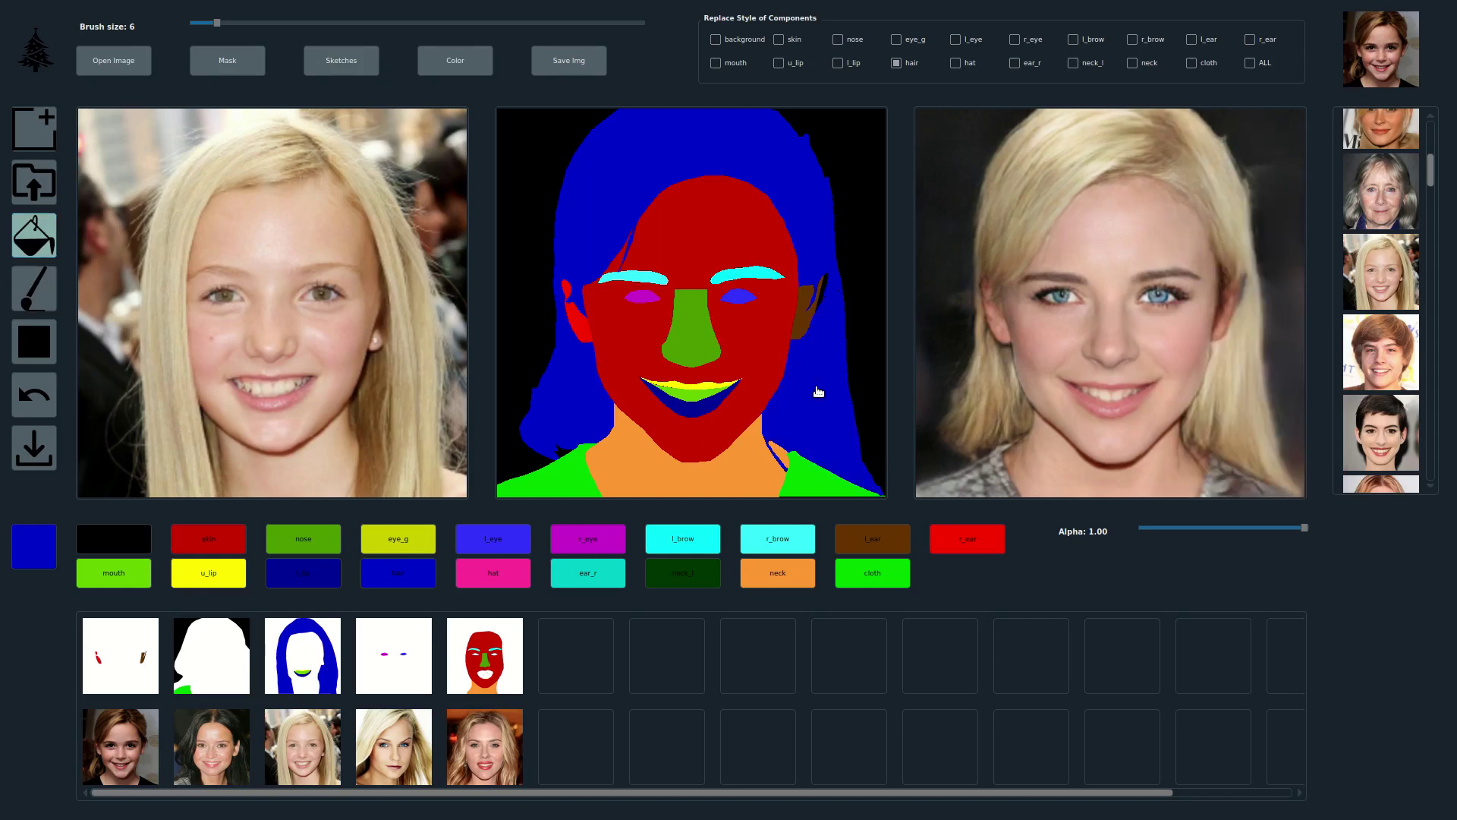
Paint hair over the remaining black gap beside the brown ear with a larger brush, and set the brush size back to 6.
click(34, 289)
drag(218, 29, 243, 32)
mouse_move(821, 271)
mouse_down()
mouse_move(819, 324)
mouse_move(828, 285)
mouse_up()
drag(244, 23, 217, 23)
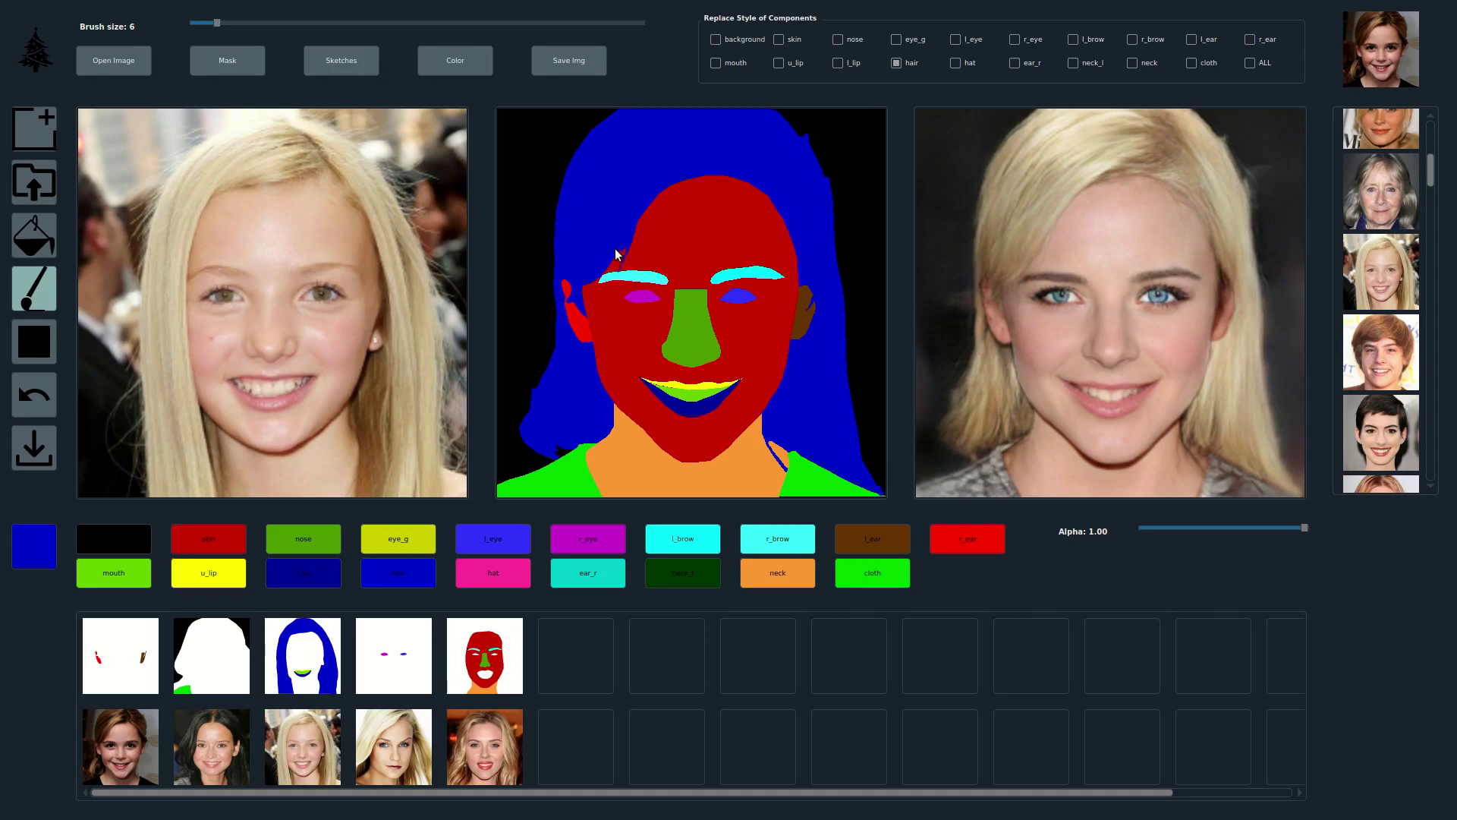
Draw a fringe line across the forehead in the mask, and fill the area above it with hair.
mouse_move(621, 269)
mouse_down()
mouse_move(658, 230)
mouse_move(726, 235)
mouse_move(820, 271)
mouse_up()
scroll(665, 211, up, 4)
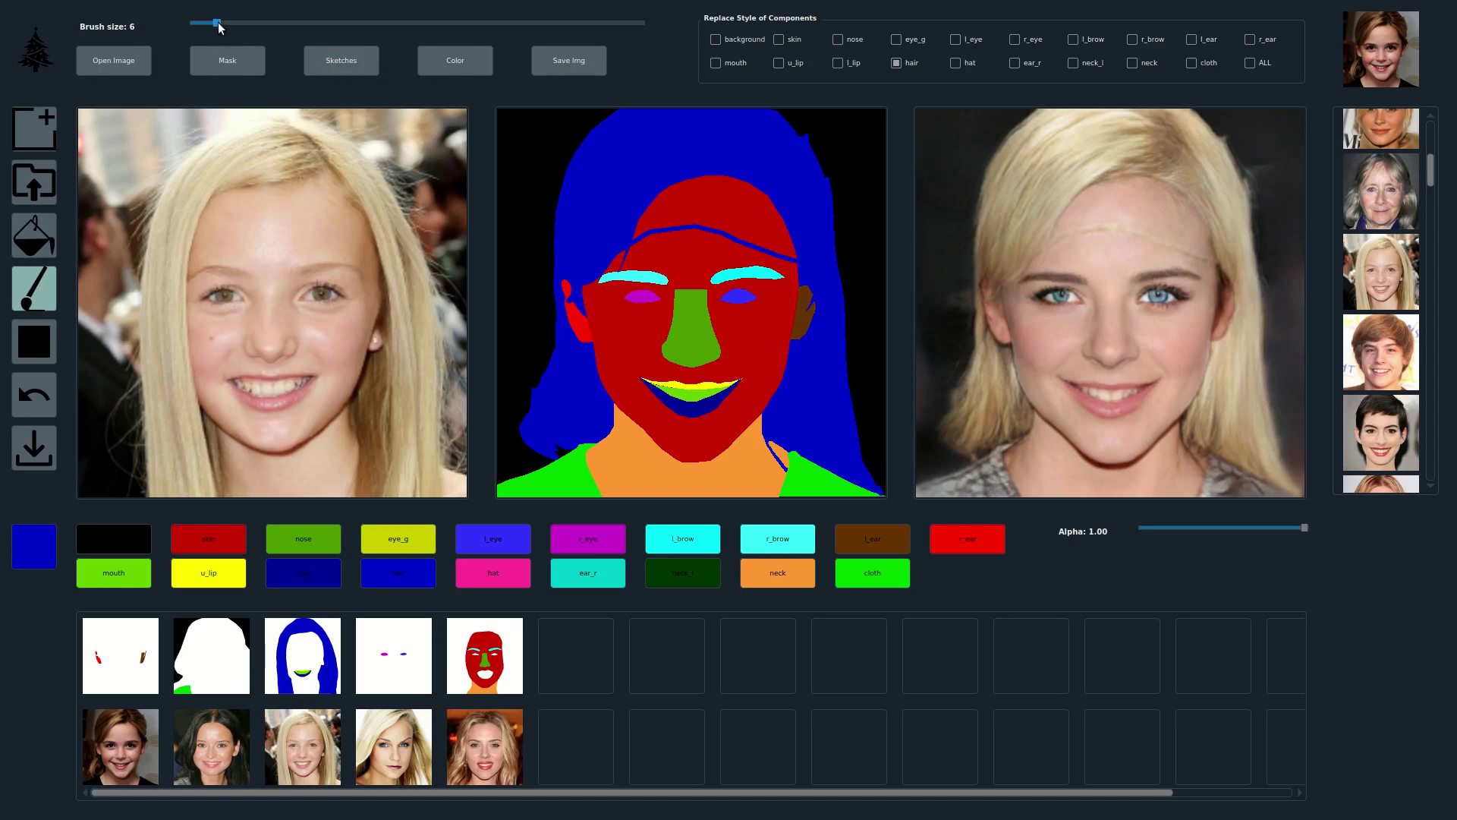
click(32, 236)
click(723, 210)
Narrow the nose bridge on the magenta-eye side by outlining and filling that strip with skin.
scroll(299, 31, down, 4)
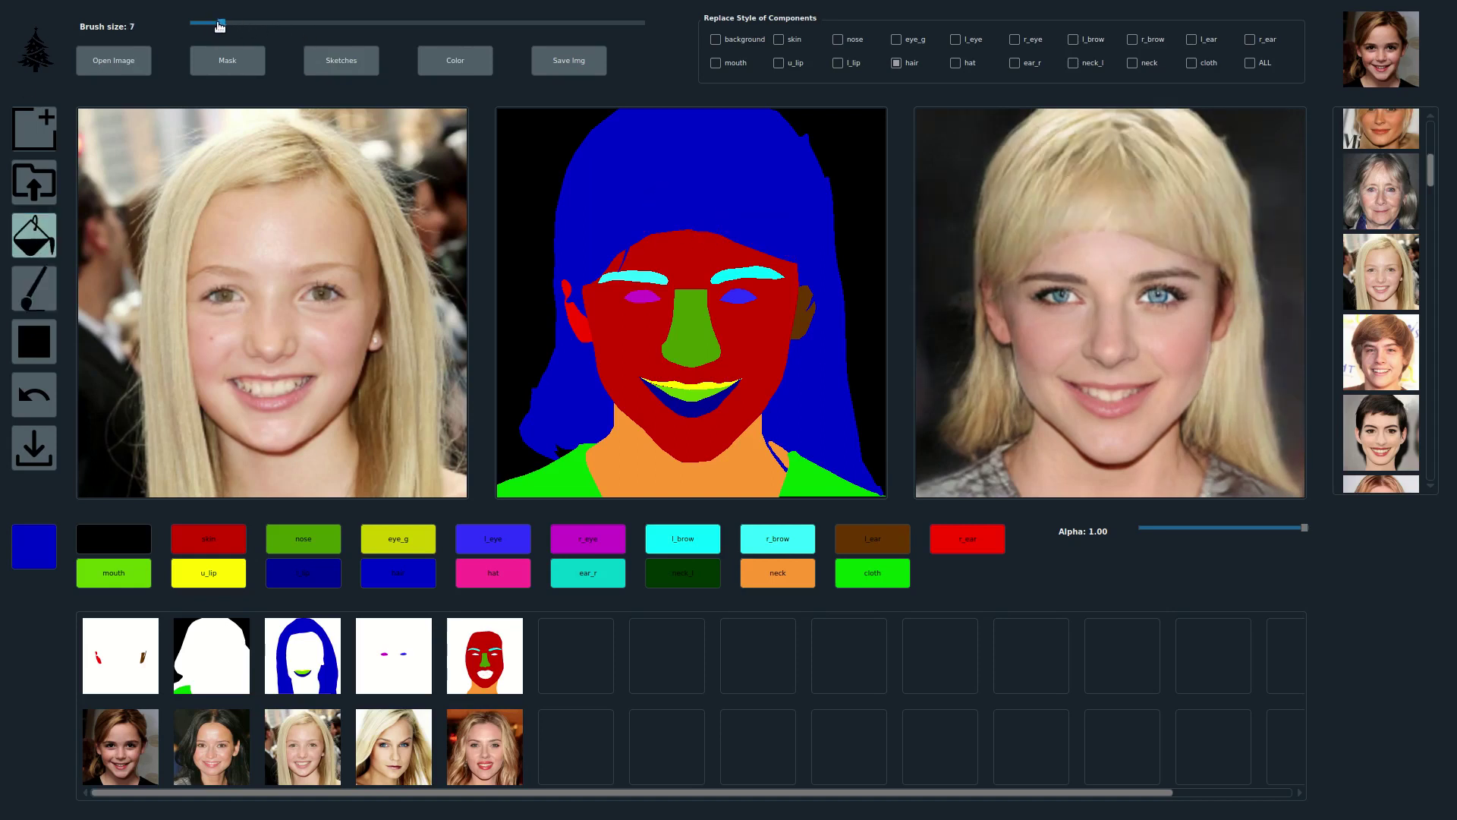
key(b)
click(181, 540)
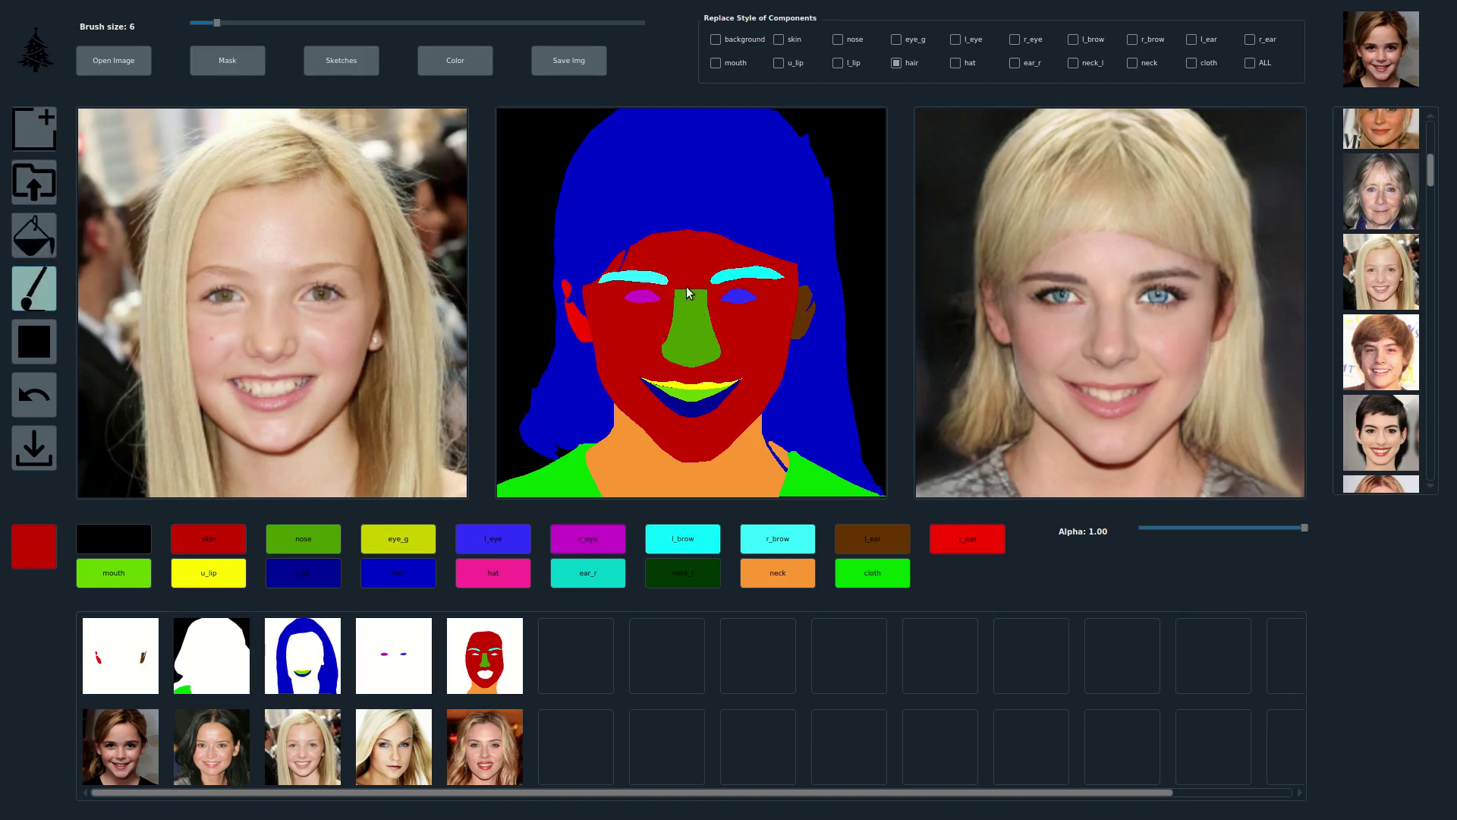
drag(682, 313, 645, 367)
click(34, 235)
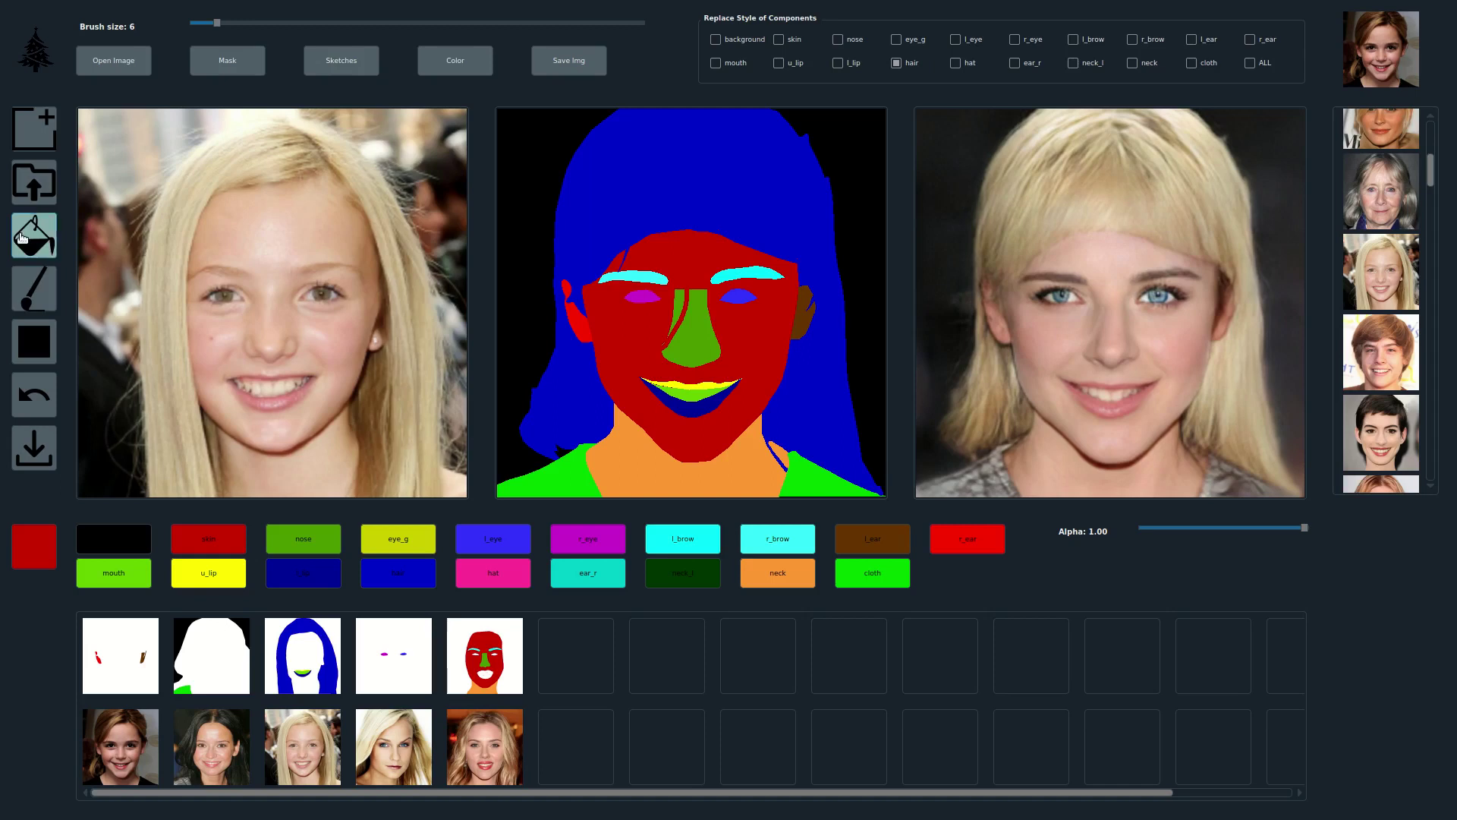
click(676, 299)
Narrow the nose bridge on the blue-eye side with skin, and paint over its pointed upper end with brush size 7.
click(32, 281)
mouse_move(694, 289)
mouse_down()
mouse_move(712, 340)
mouse_move(736, 356)
mouse_up()
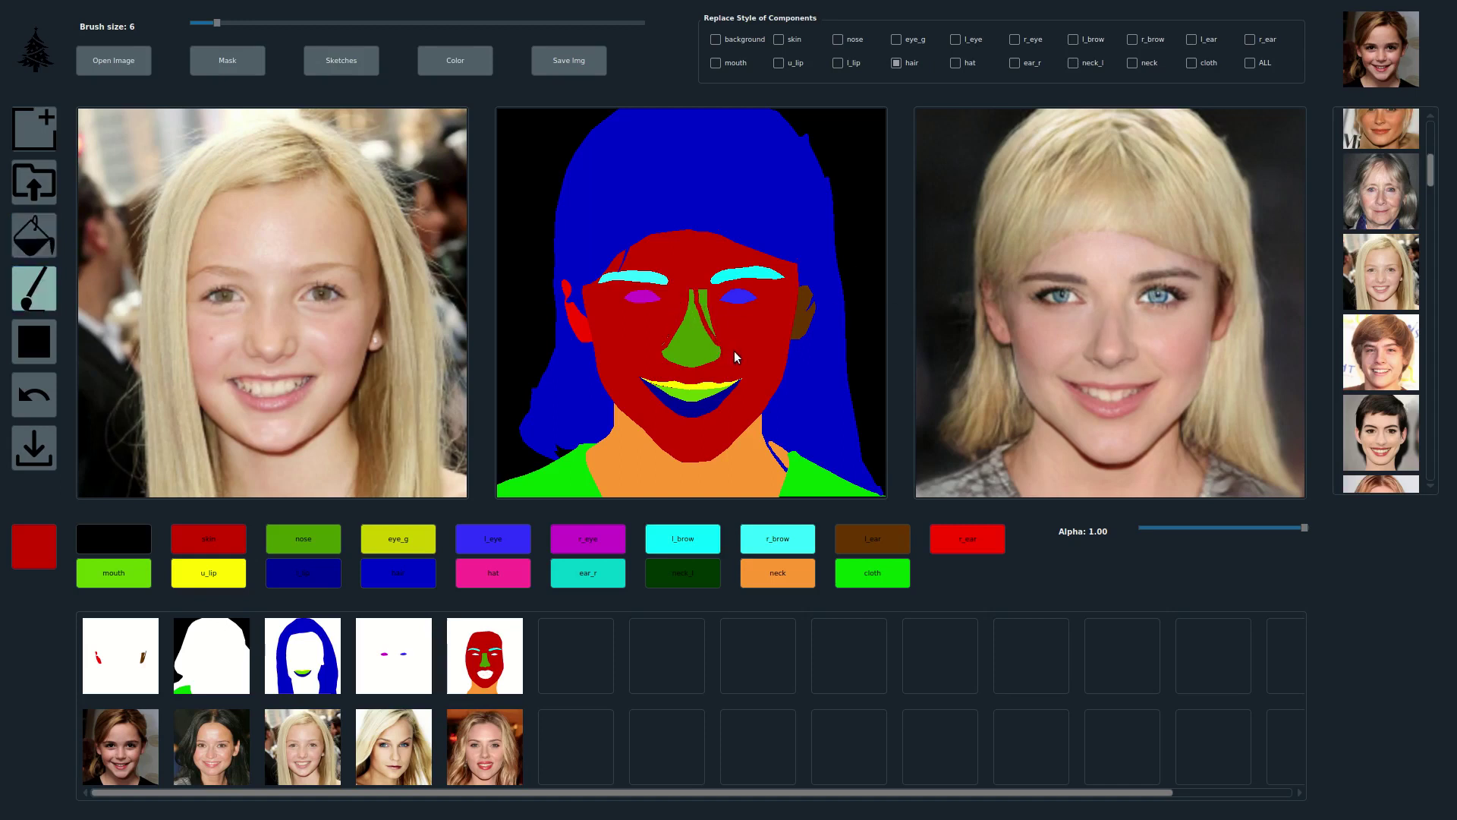
click(34, 235)
key(ctrl+z)
drag(217, 23, 221, 23)
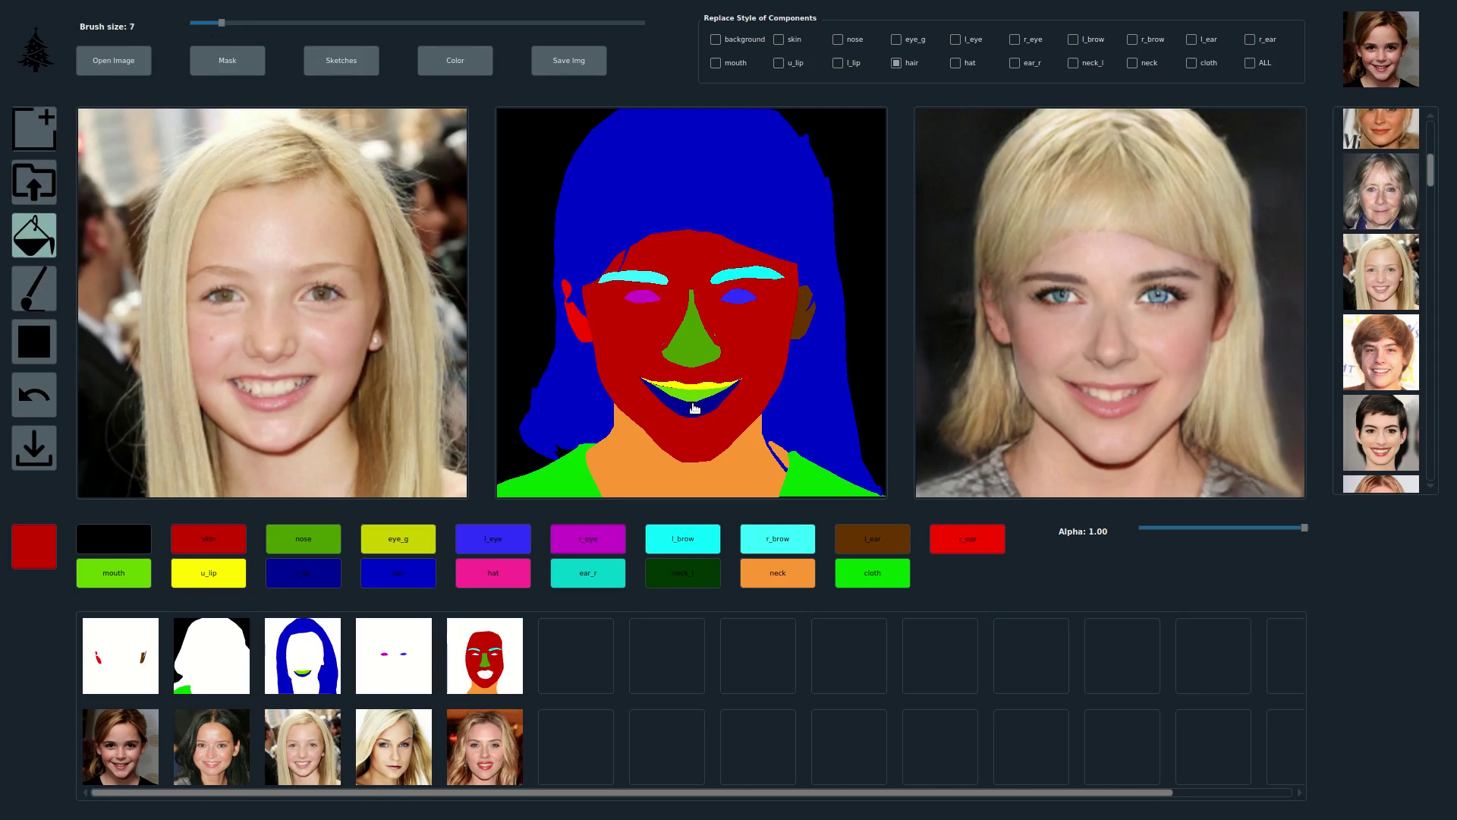
click(32, 298)
mouse_move(686, 305)
mouse_down()
mouse_move(692, 290)
mouse_move(699, 309)
mouse_up()
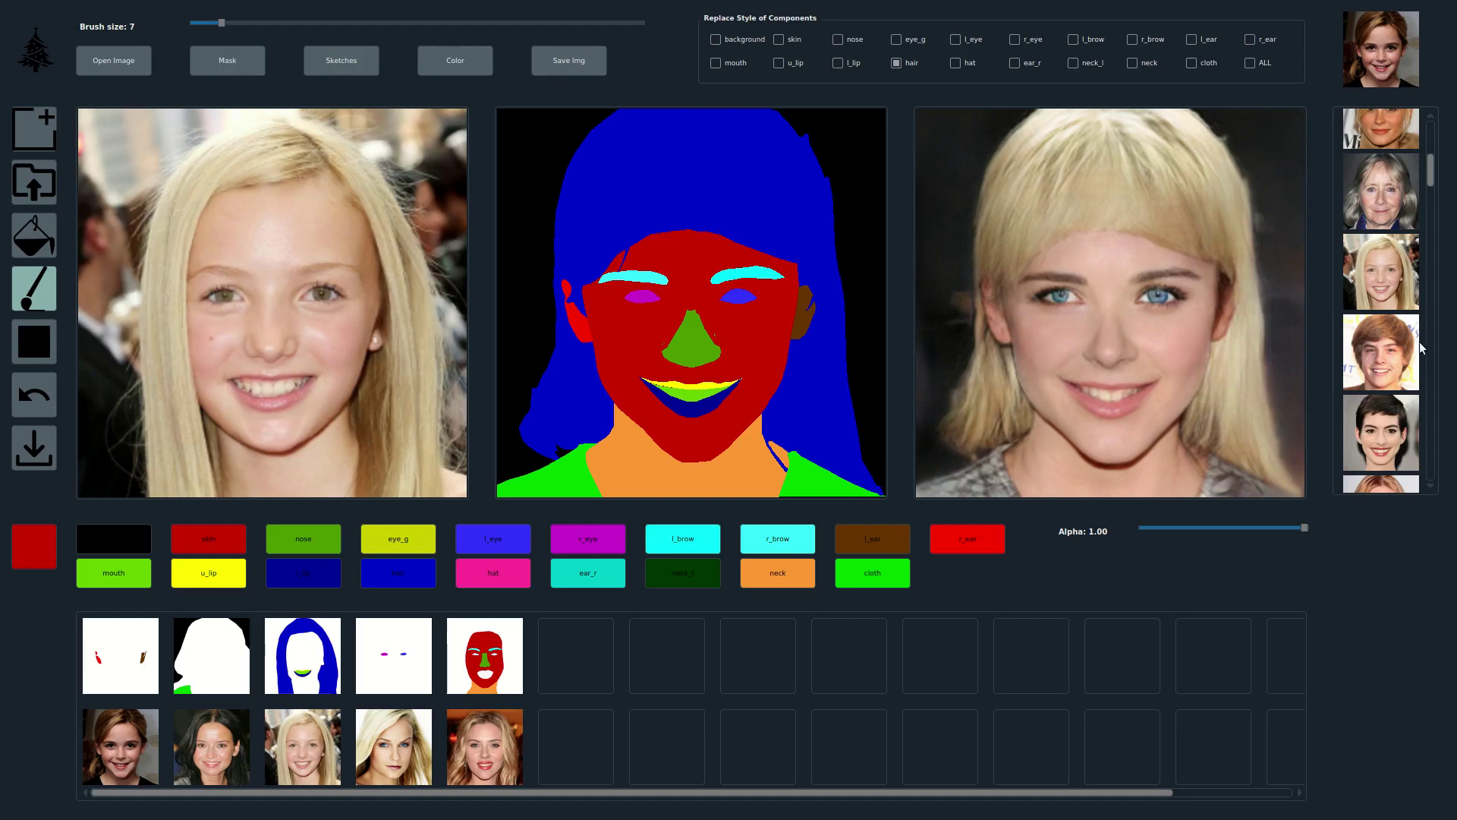
scroll(1379, 346, down, 3)
click(1377, 369)
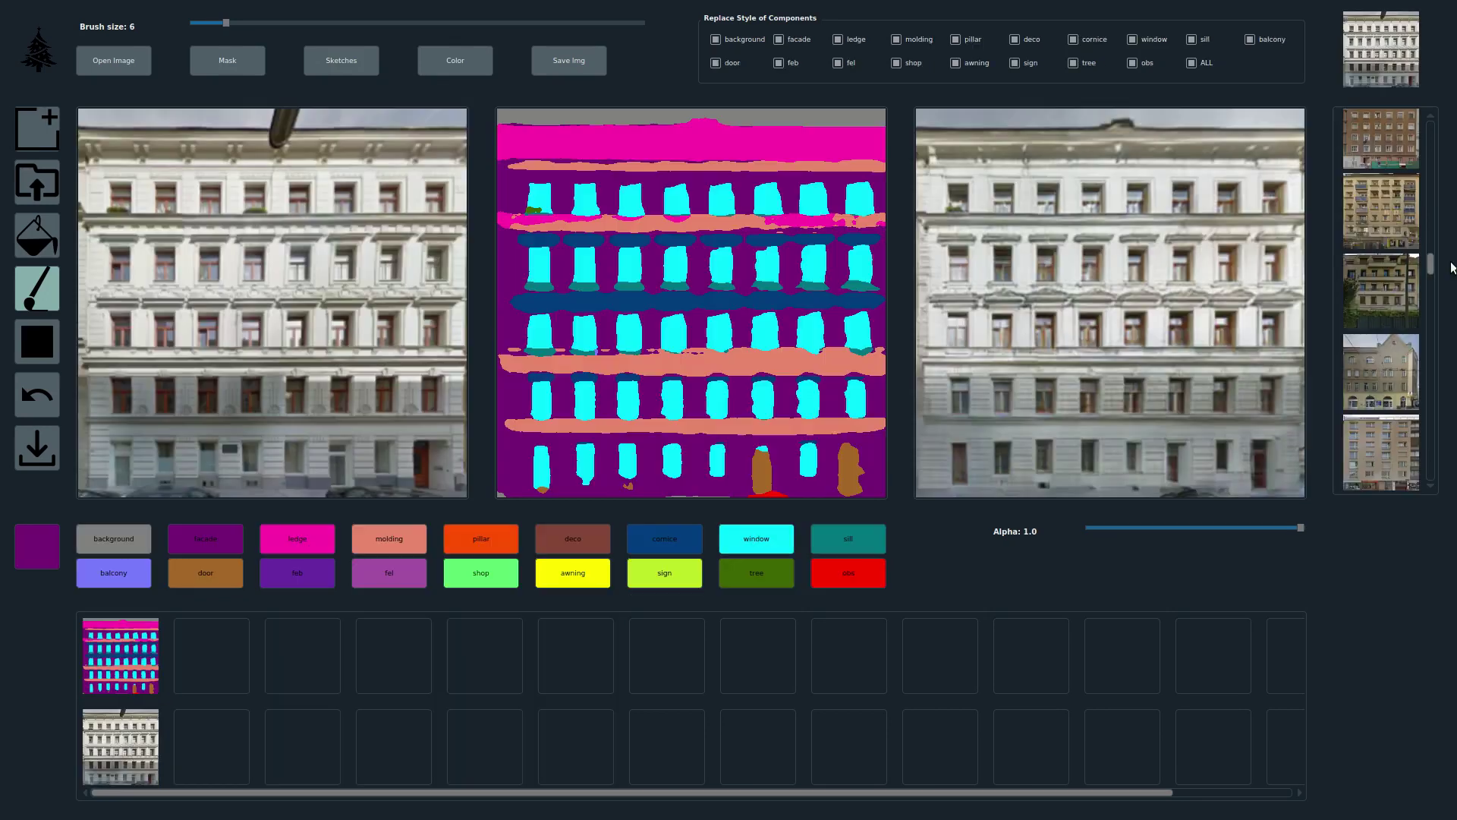
Try several reference styles on all components of the building, including the white house with the purple shop awning.
scroll(1376, 258, up, 5)
click(1369, 248)
click(1386, 322)
click(1382, 368)
scroll(1377, 383, down, 3)
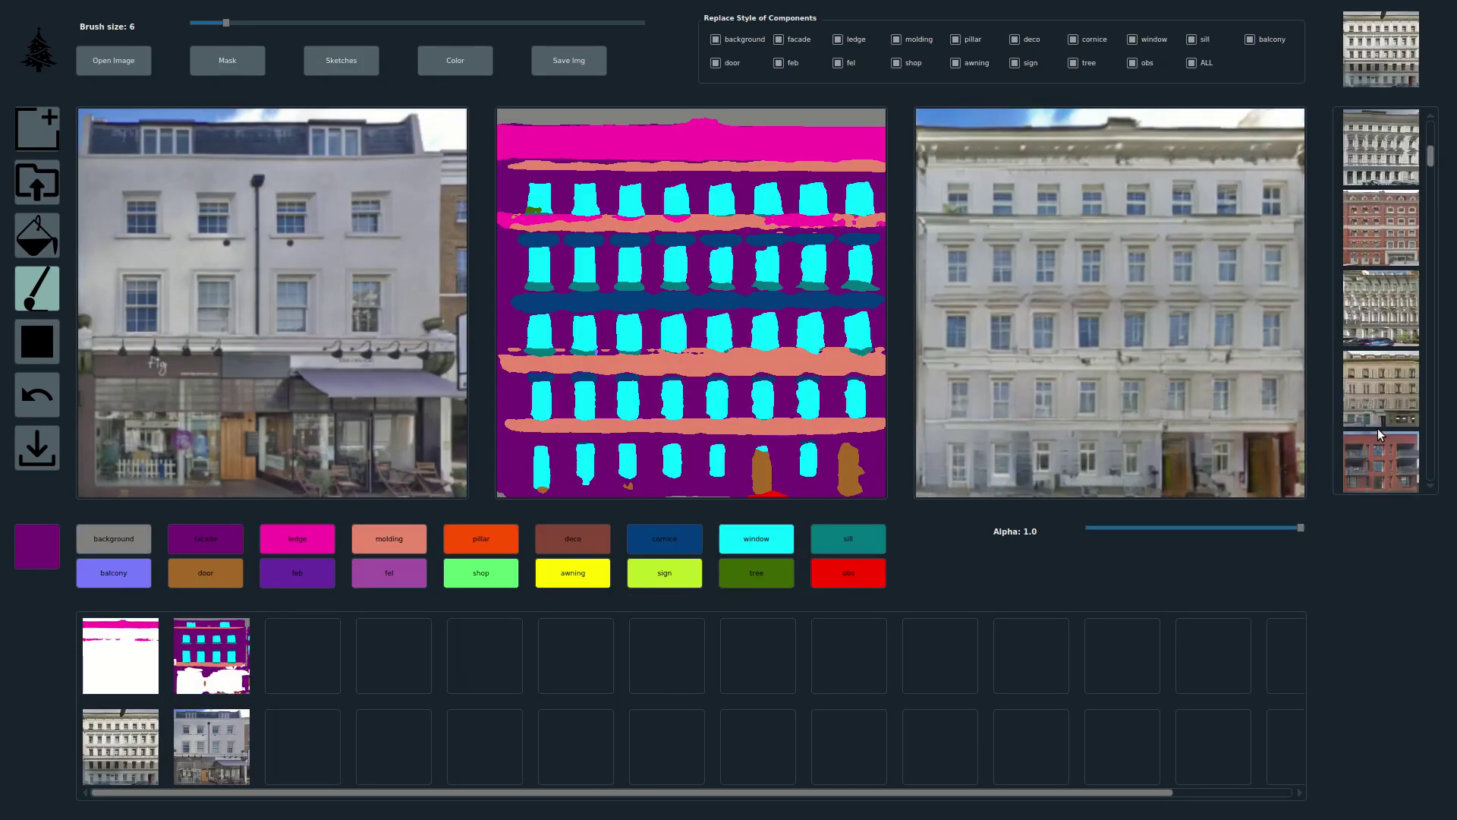
Try further reference styles on the whole building, including the red-brick block with metal balconies.
click(1380, 326)
click(1383, 397)
scroll(1383, 368, down, 3)
click(1384, 342)
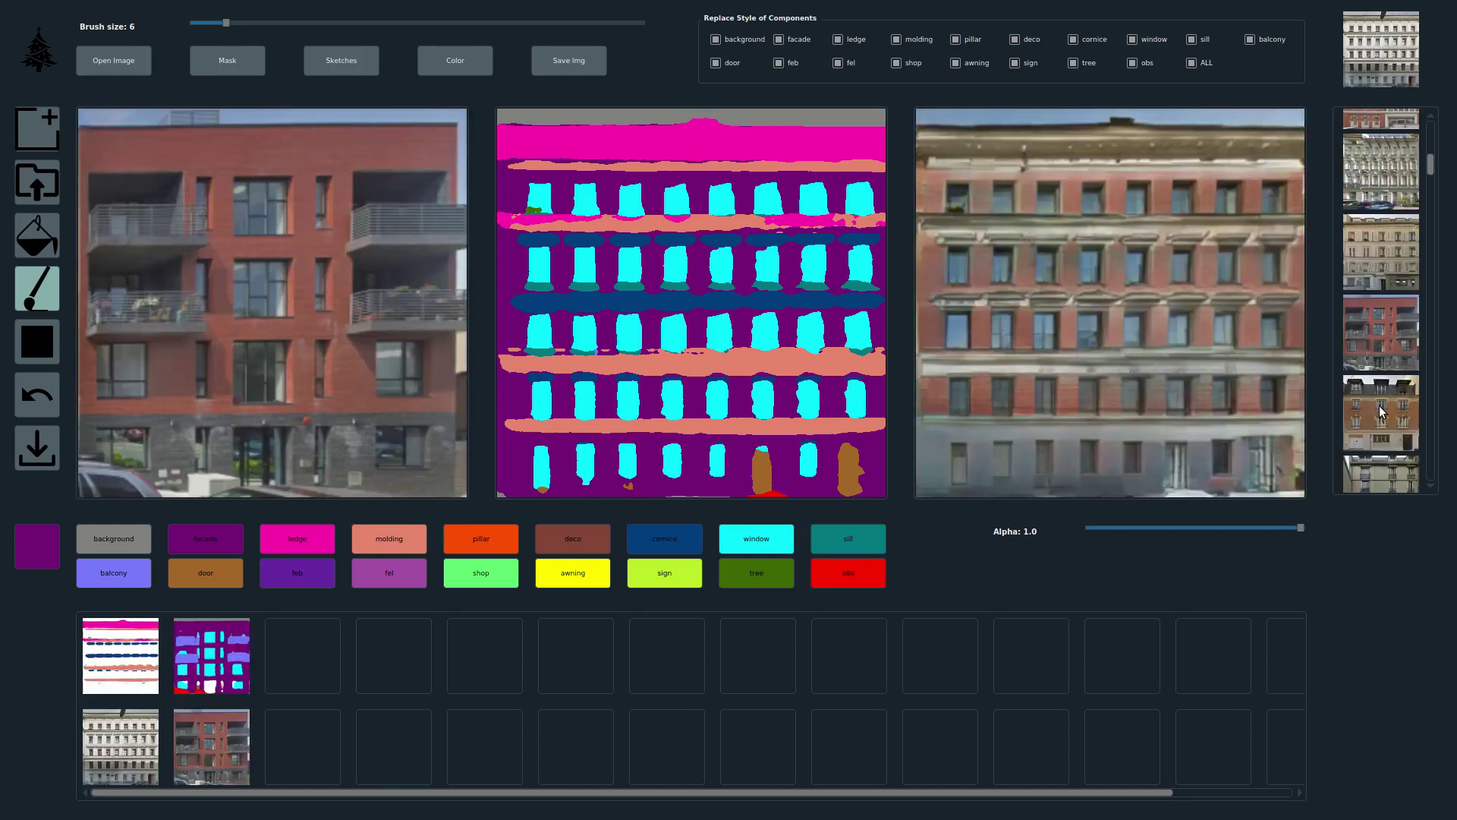
Try more reference styles on the whole building, including the pale house with open shutters and a dark shopfront.
click(1378, 405)
scroll(1380, 379, down, 6)
click(1378, 327)
click(1374, 390)
scroll(1381, 376, down, 4)
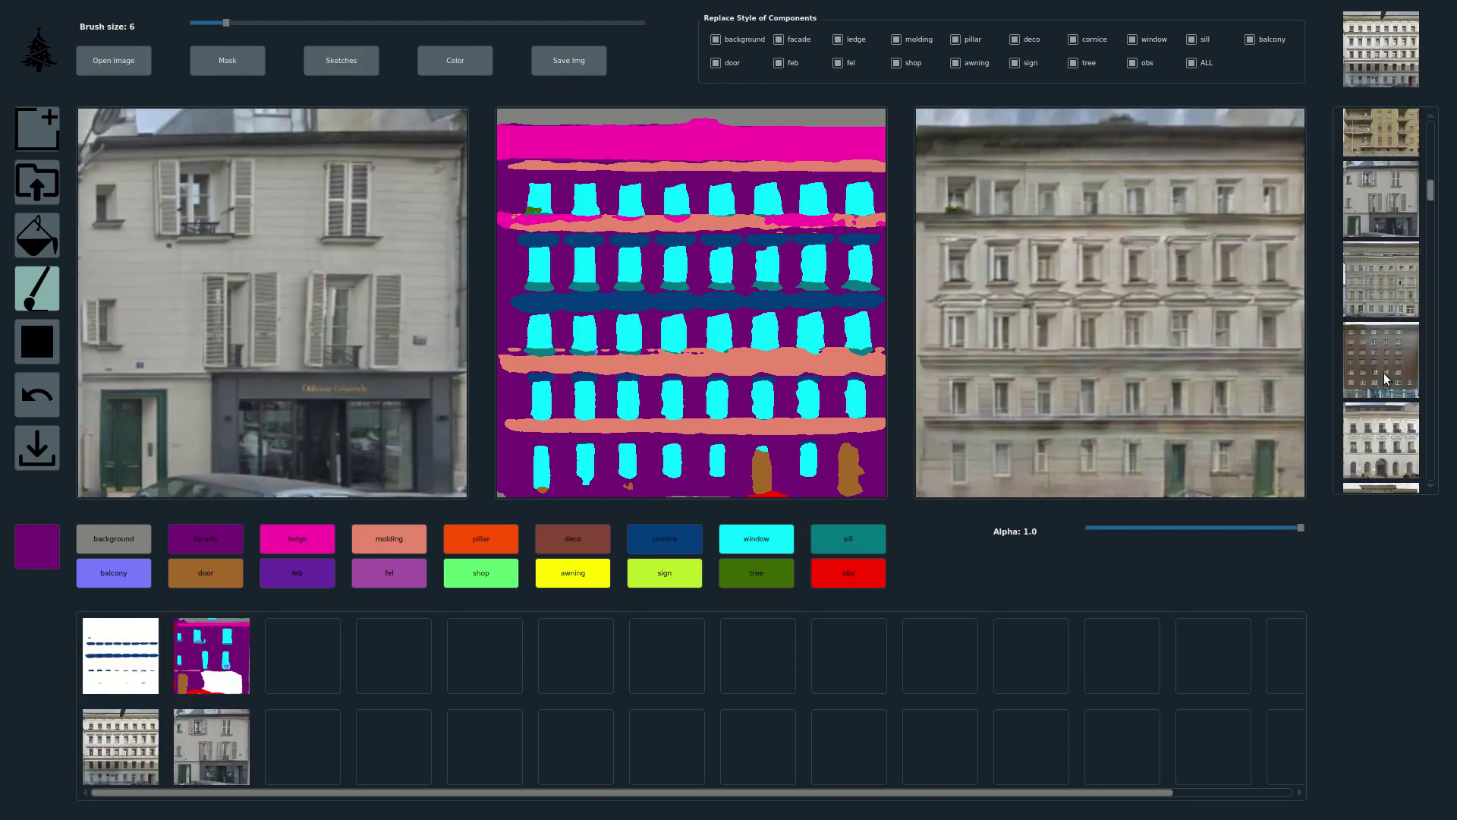
Apply the style of the white building with small balconies and a central arched entrance to all components.
click(1382, 373)
click(1377, 431)
scroll(1387, 376, down, 4)
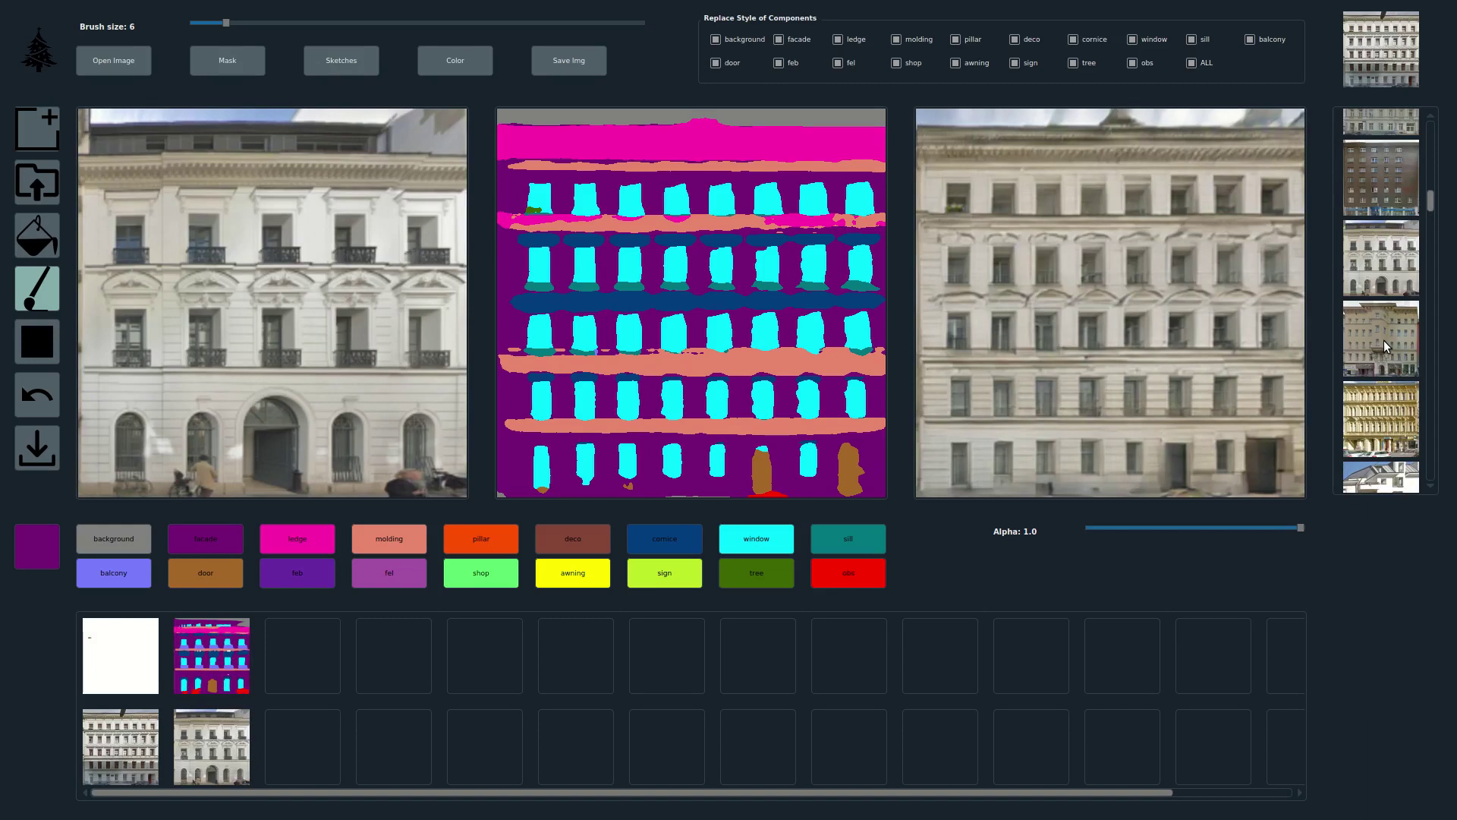
click(1383, 340)
Restrict style replacement to window, and apply the window style of the pale shuttered house with the dark shopfront.
click(1193, 63)
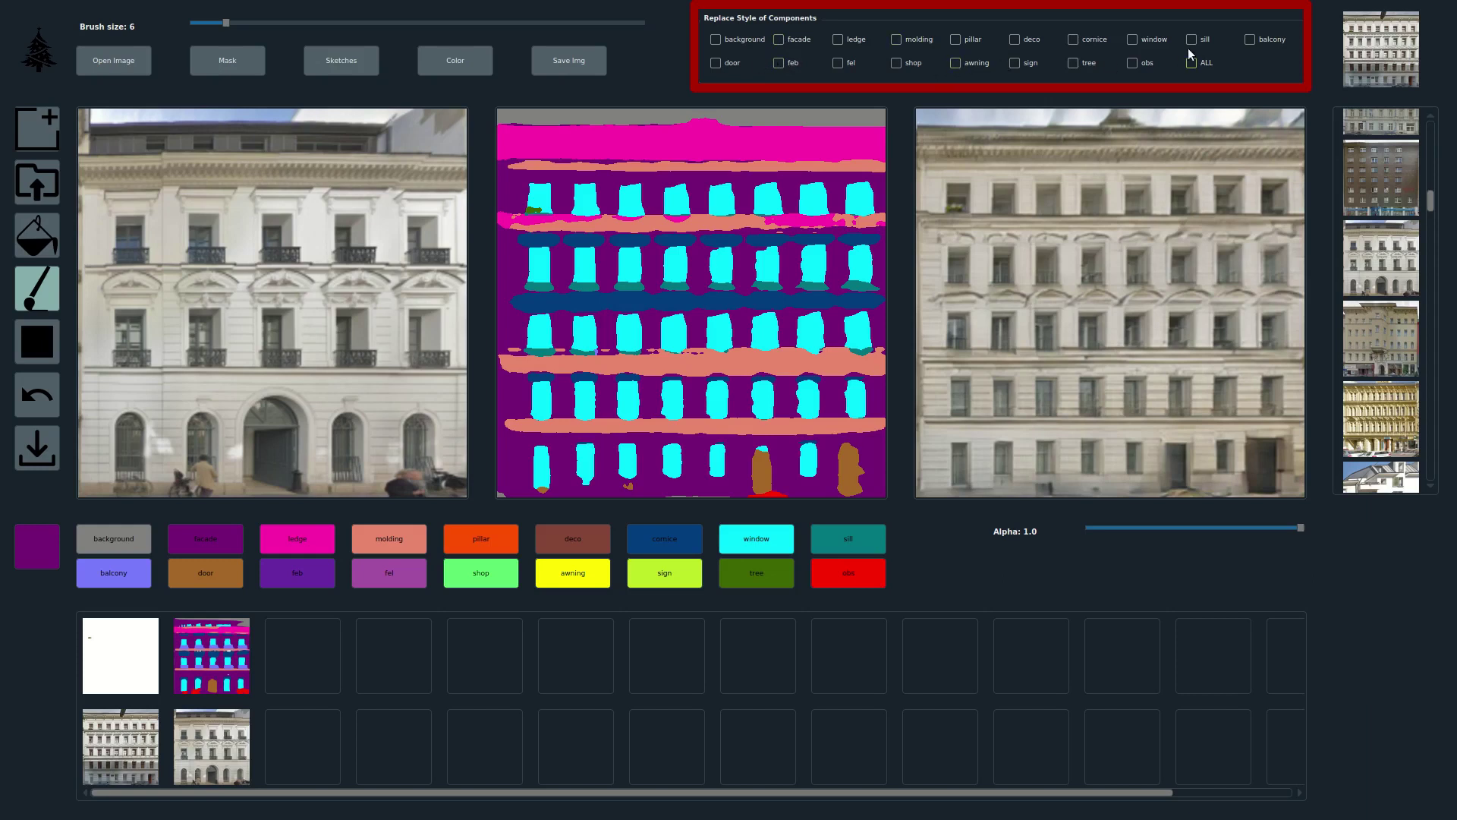
scroll(1418, 239, up, 2)
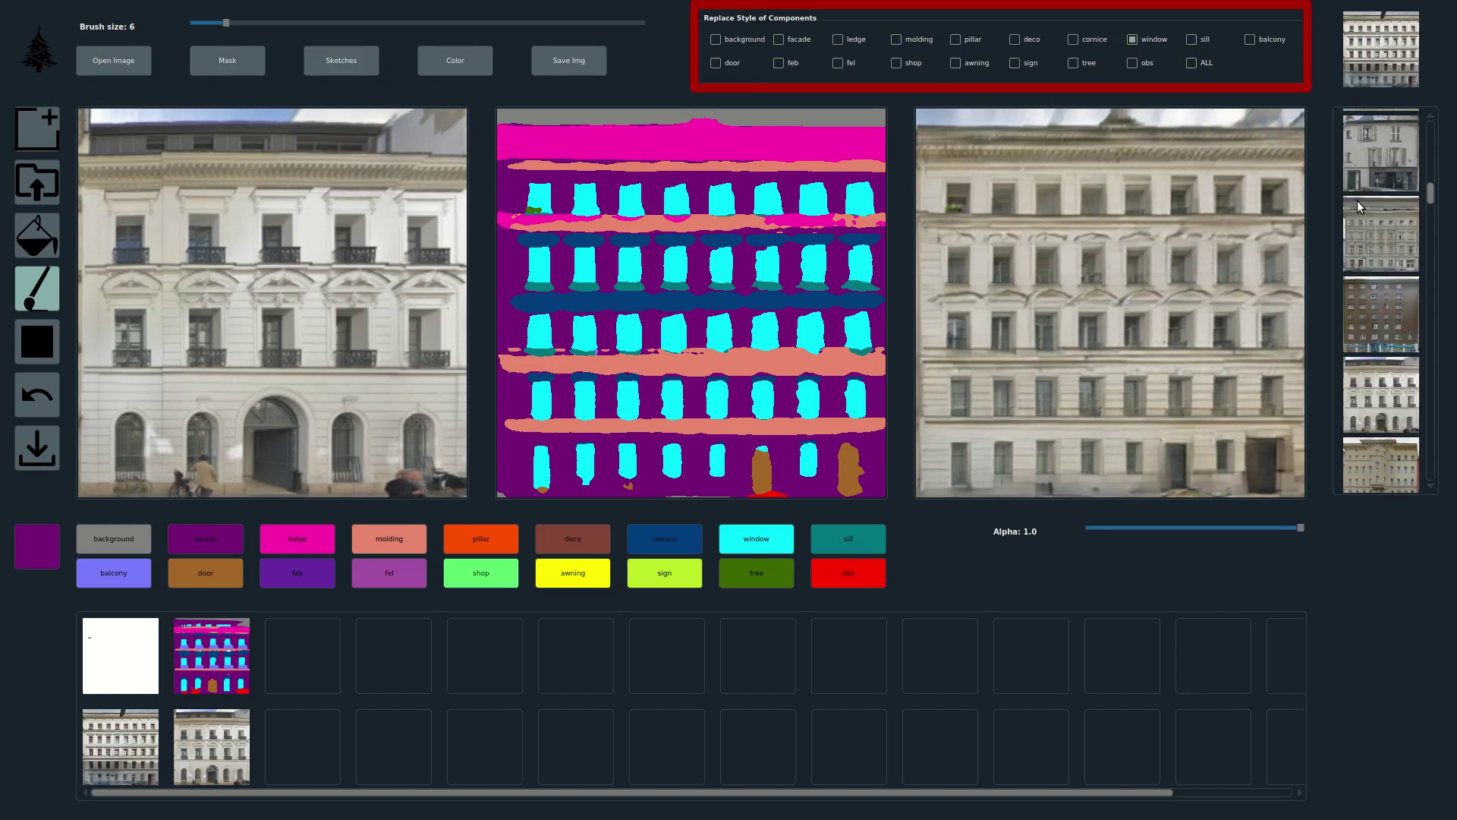
click(1357, 201)
scroll(1396, 186, up, 4)
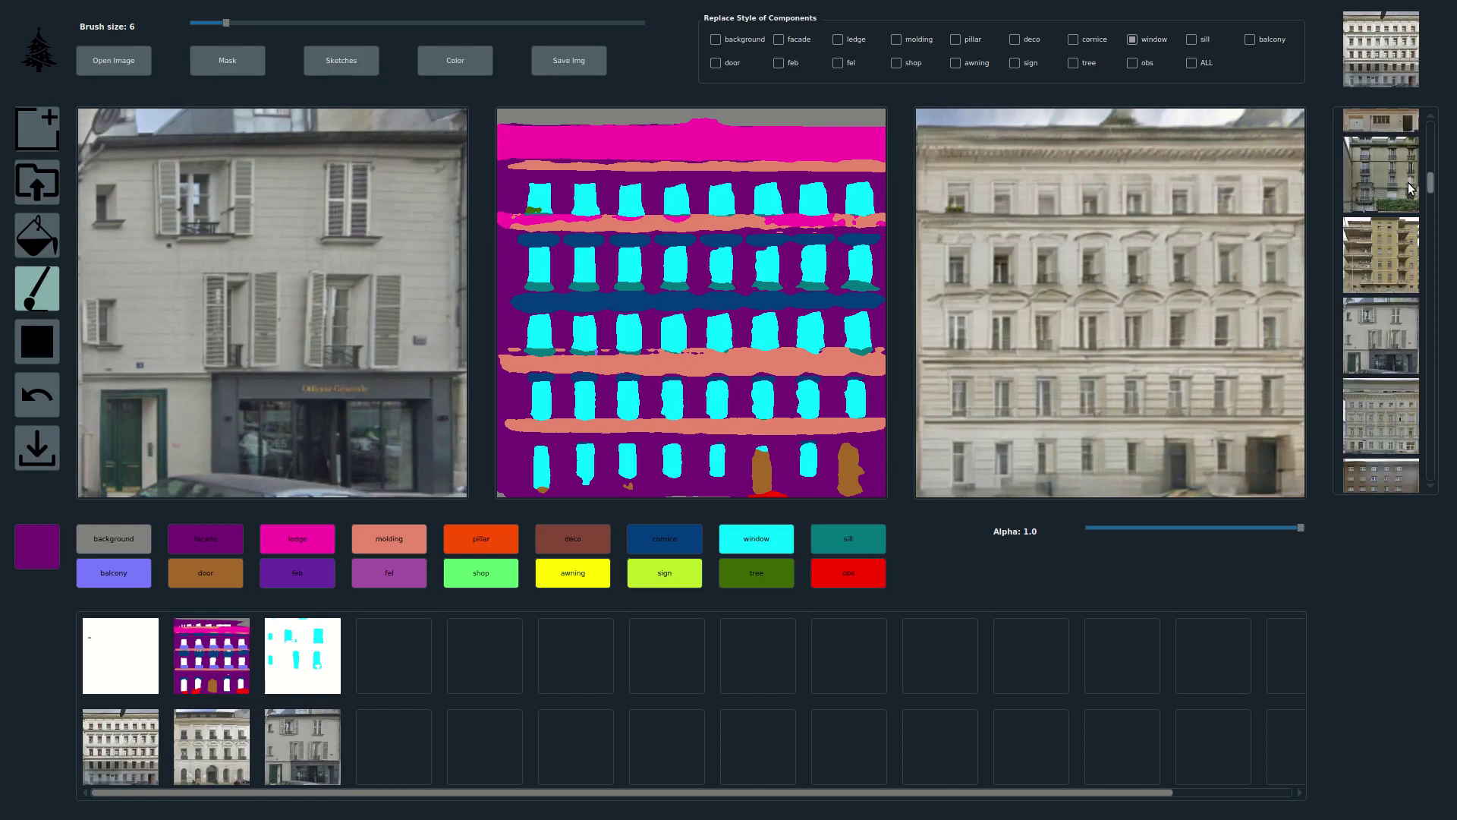
Try the window styles of the beige building with rows of shutters and the white house with the purple awning.
click(1408, 182)
scroll(1381, 201, up, 4)
click(1372, 207)
click(1386, 130)
scroll(1391, 190, up, 2)
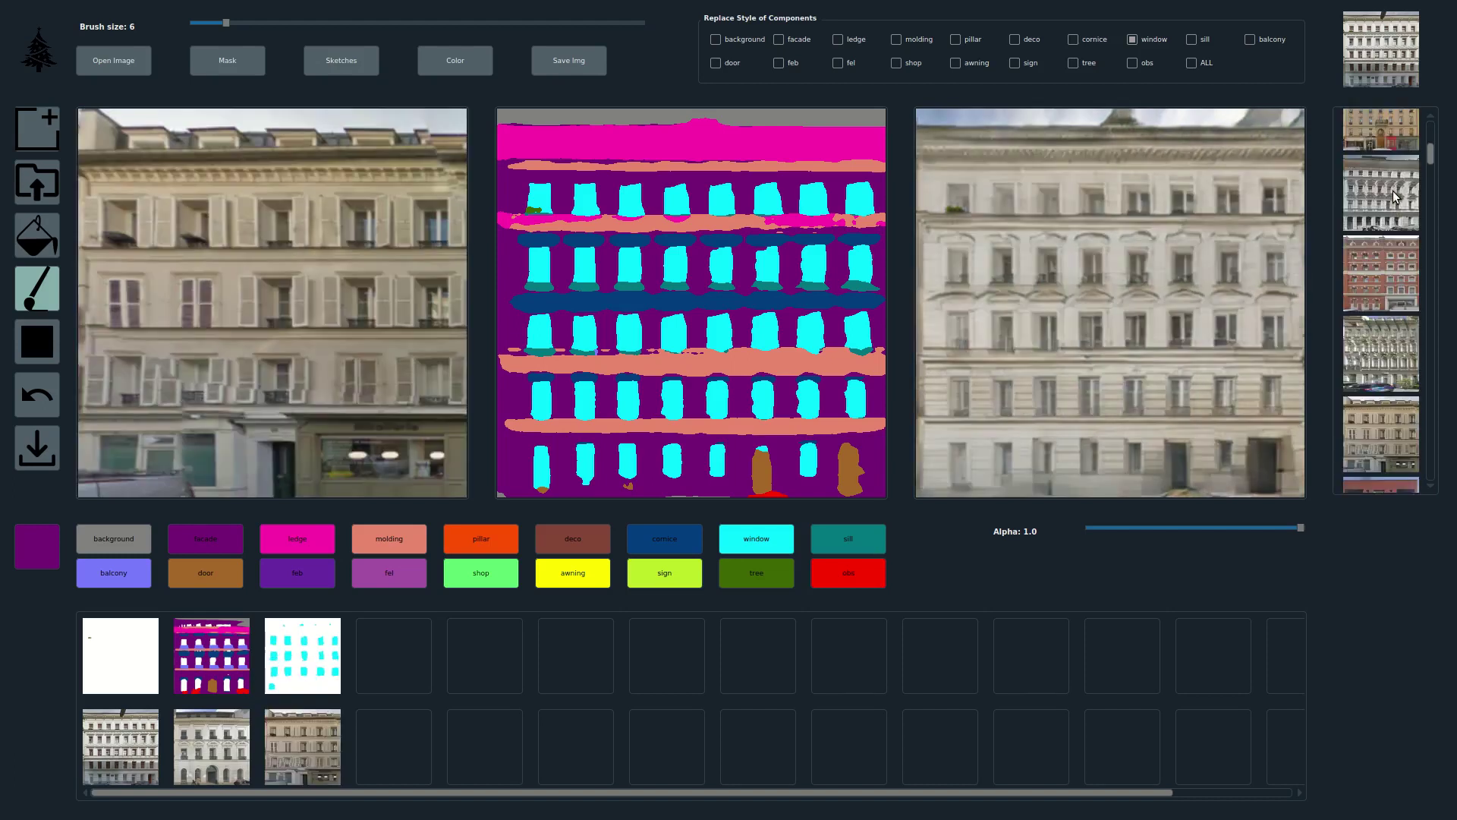
click(1383, 233)
scroll(1378, 239, down, 3)
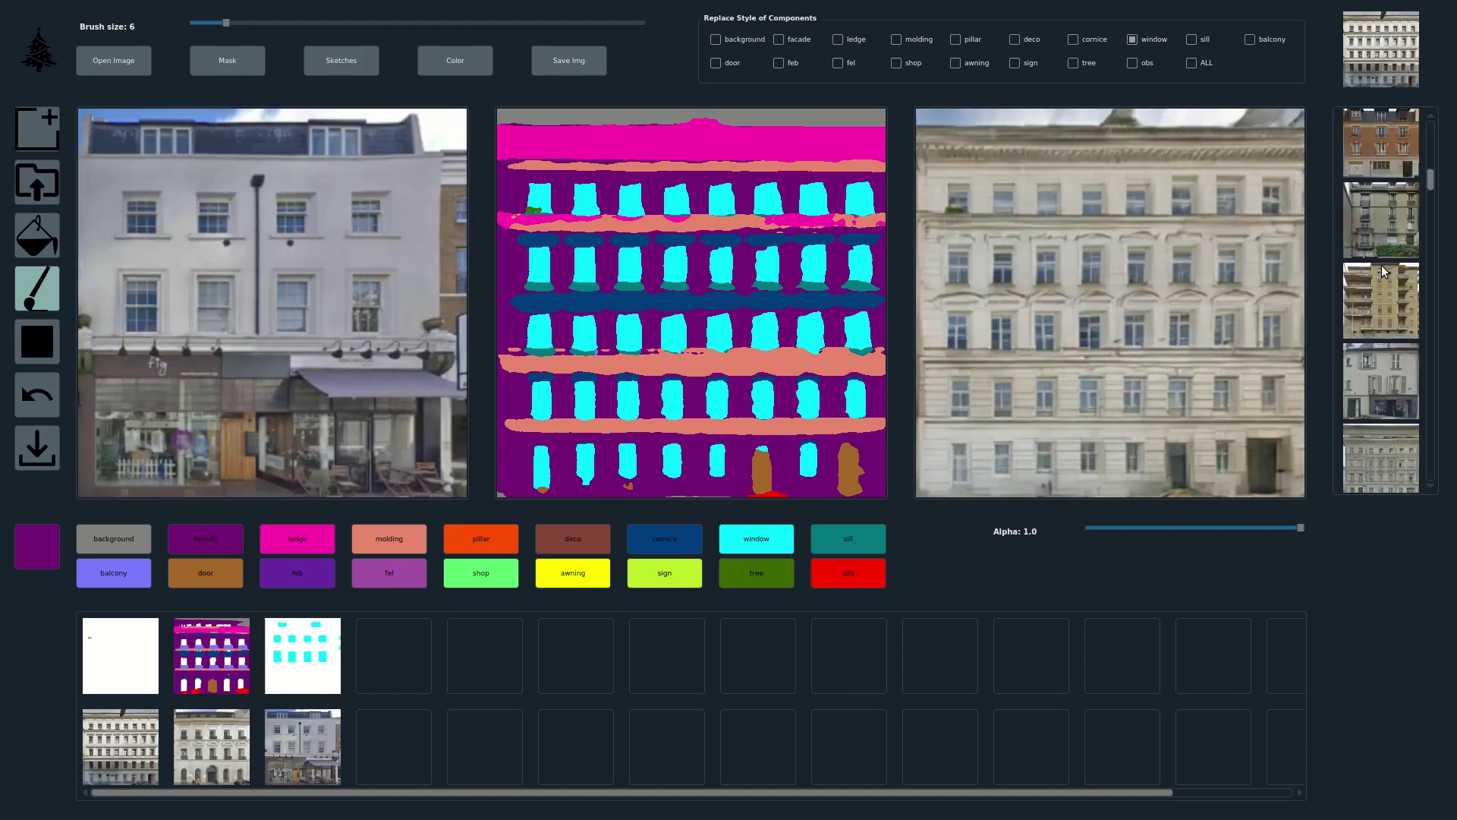
Try the window style of the white house with green shutters, and replace it with that of the grey building behind the tree.
click(1393, 306)
scroll(1395, 355, down, 3)
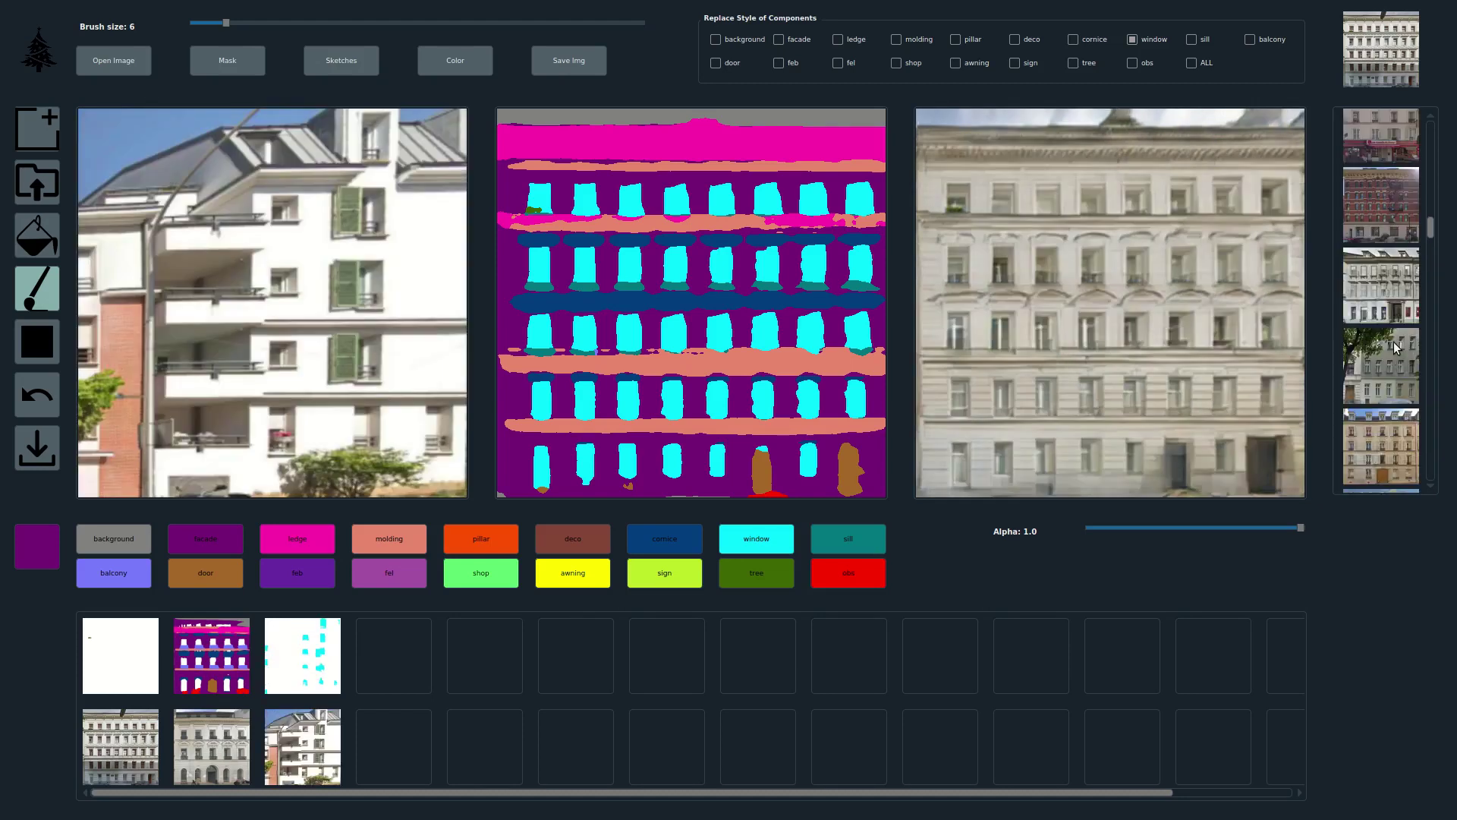
click(1391, 340)
Restrict style replacement to facade, and apply the facade style of the pale shuttered house with the dark shopfront.
click(1192, 63)
click(1191, 63)
click(779, 39)
scroll(1382, 236, up, 3)
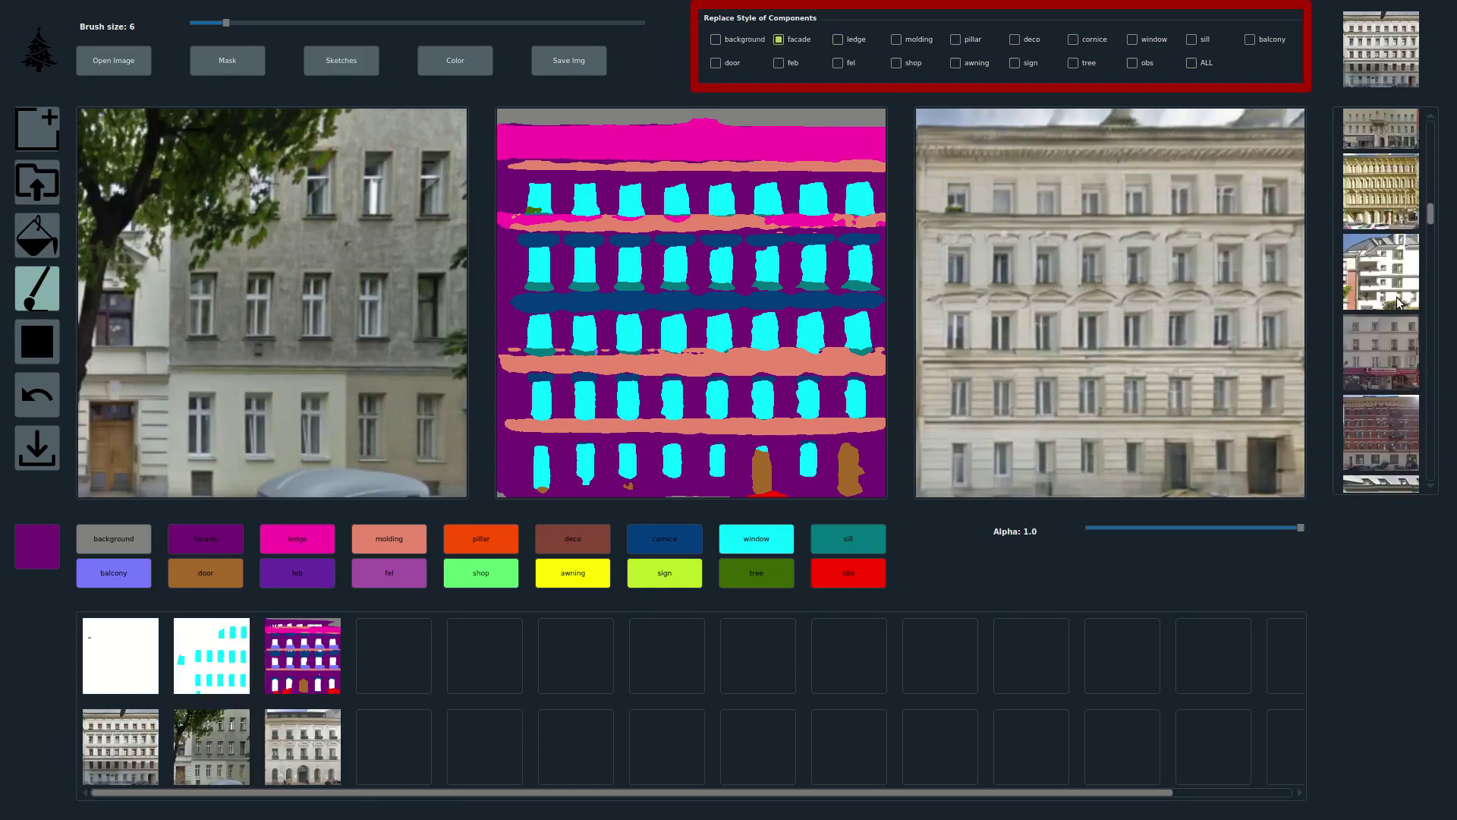
click(1383, 235)
click(1382, 225)
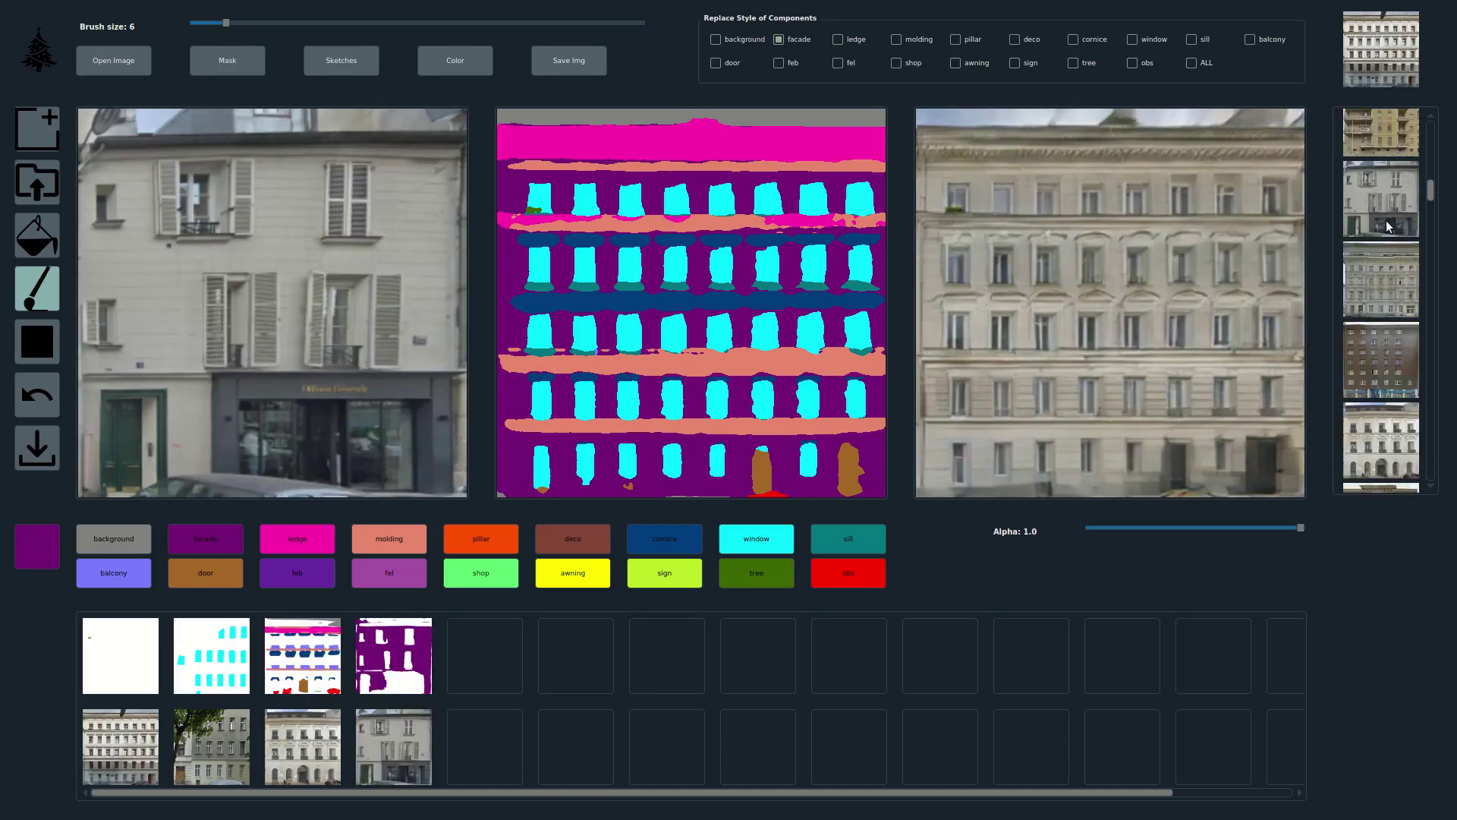
Try the facade style of the old building with iron balconies, and replace it with that of the red-brick townhouses.
scroll(1387, 223, up, 4)
click(1395, 229)
scroll(1395, 236, up, 8)
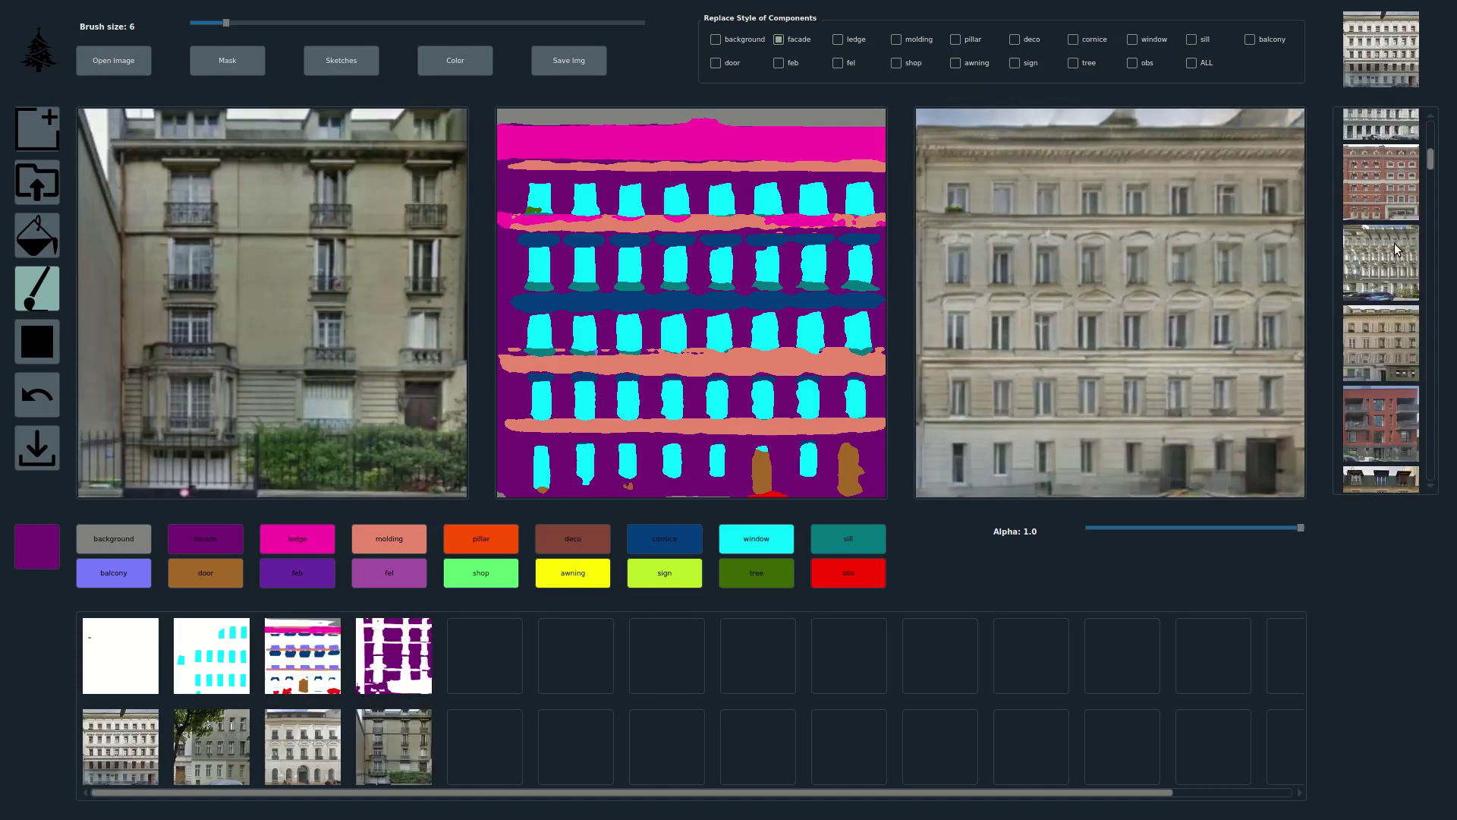
click(1395, 243)
scroll(1391, 230, up, 2)
click(1388, 258)
Try the facade style of the building with blue shopfronts, and replace it with that of the grey-brown gabled building.
scroll(1382, 275, down, 5)
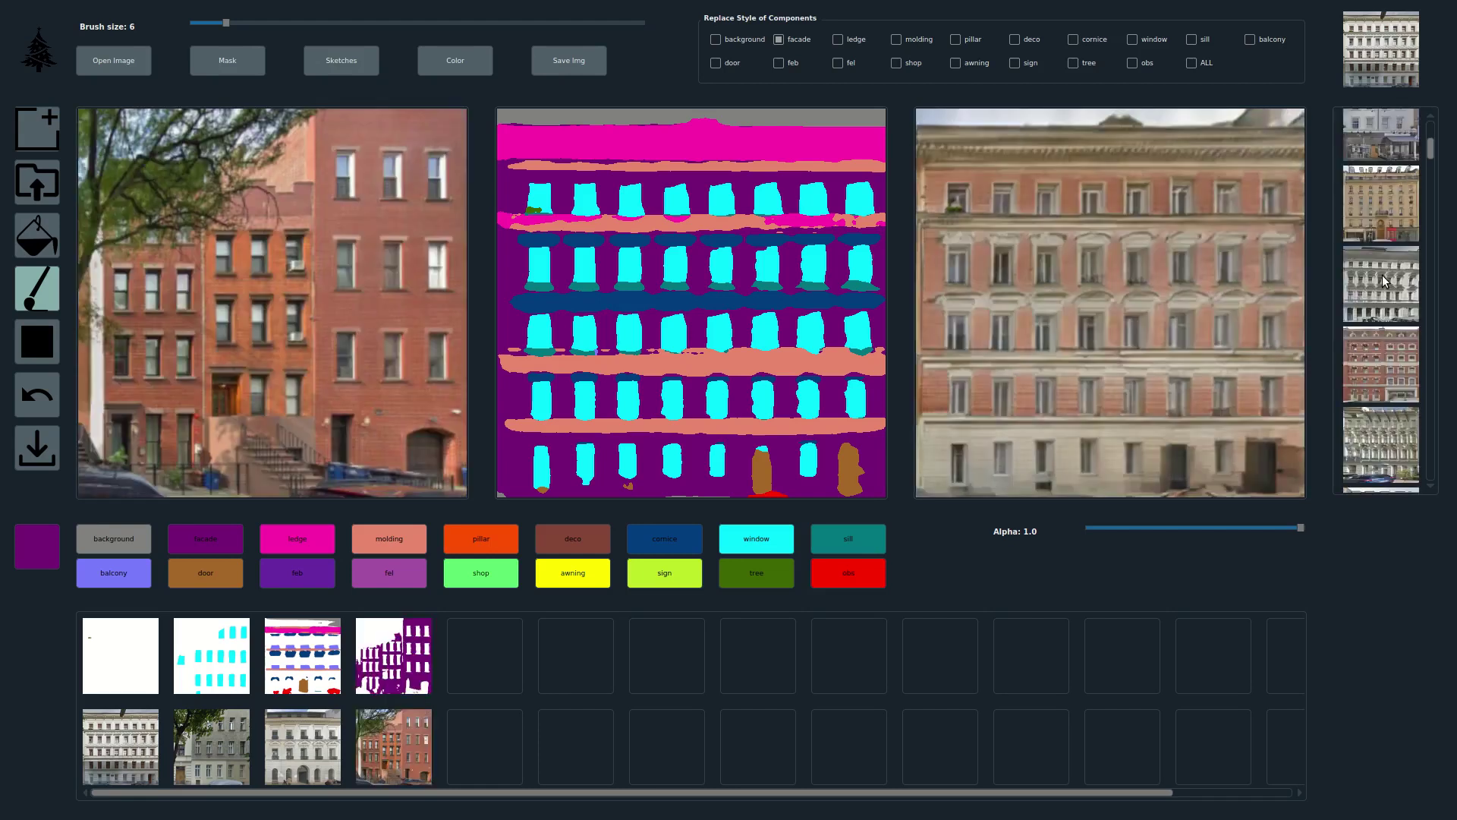
scroll(1380, 323, down, 8)
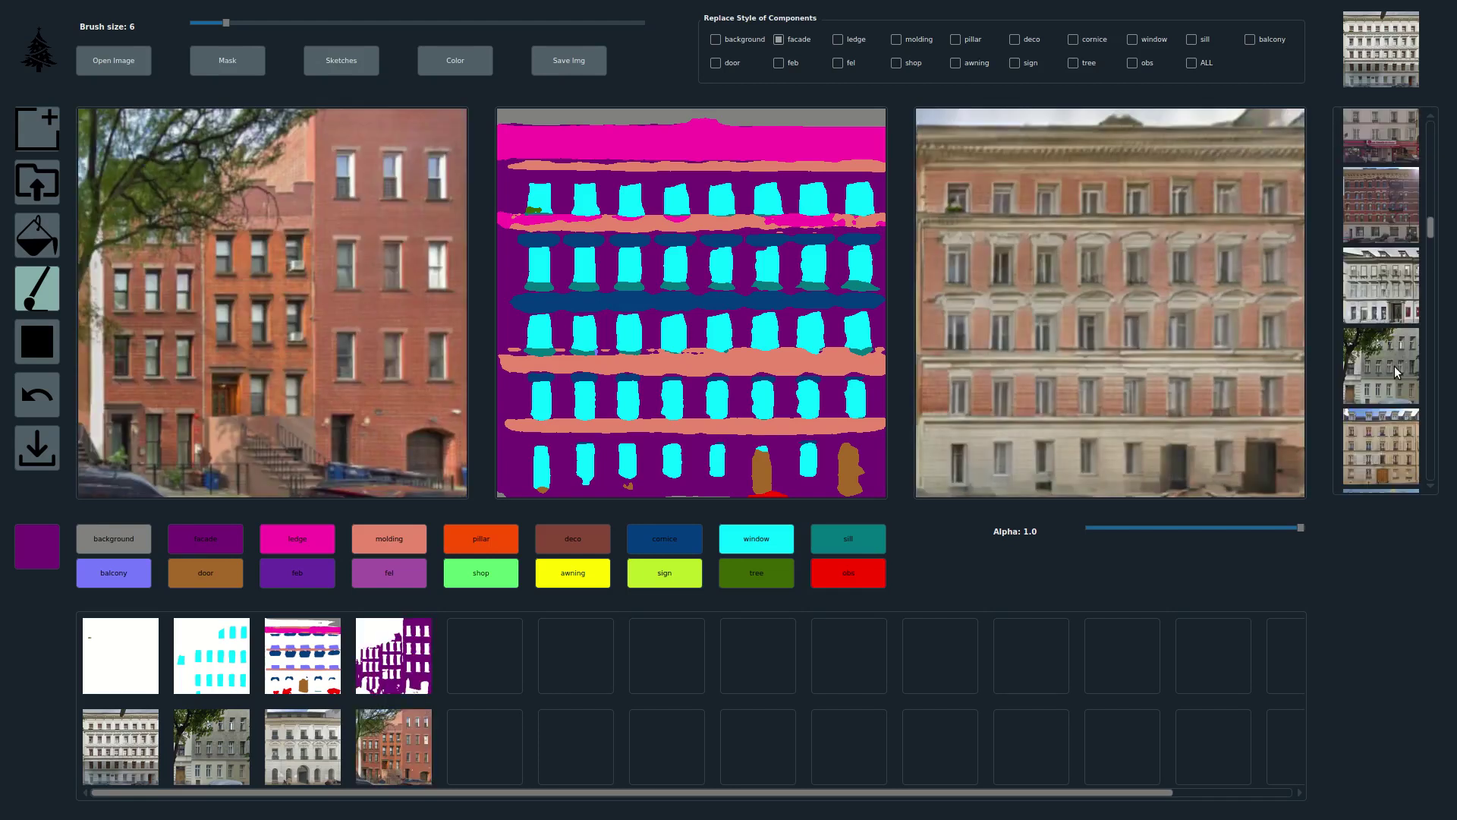
click(1394, 365)
scroll(1387, 377, down, 4)
click(1378, 343)
scroll(1387, 371, down, 3)
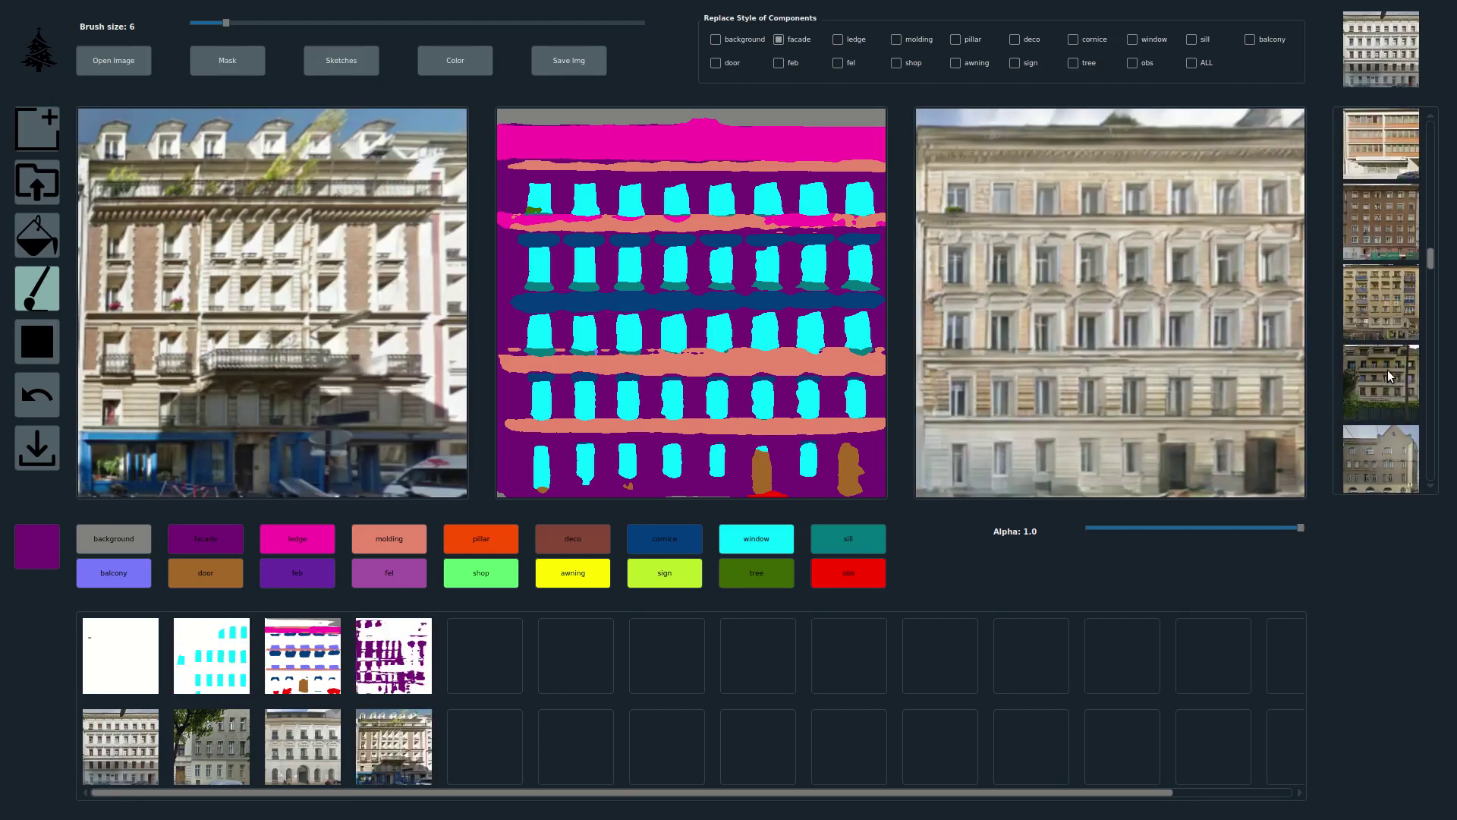
click(1387, 368)
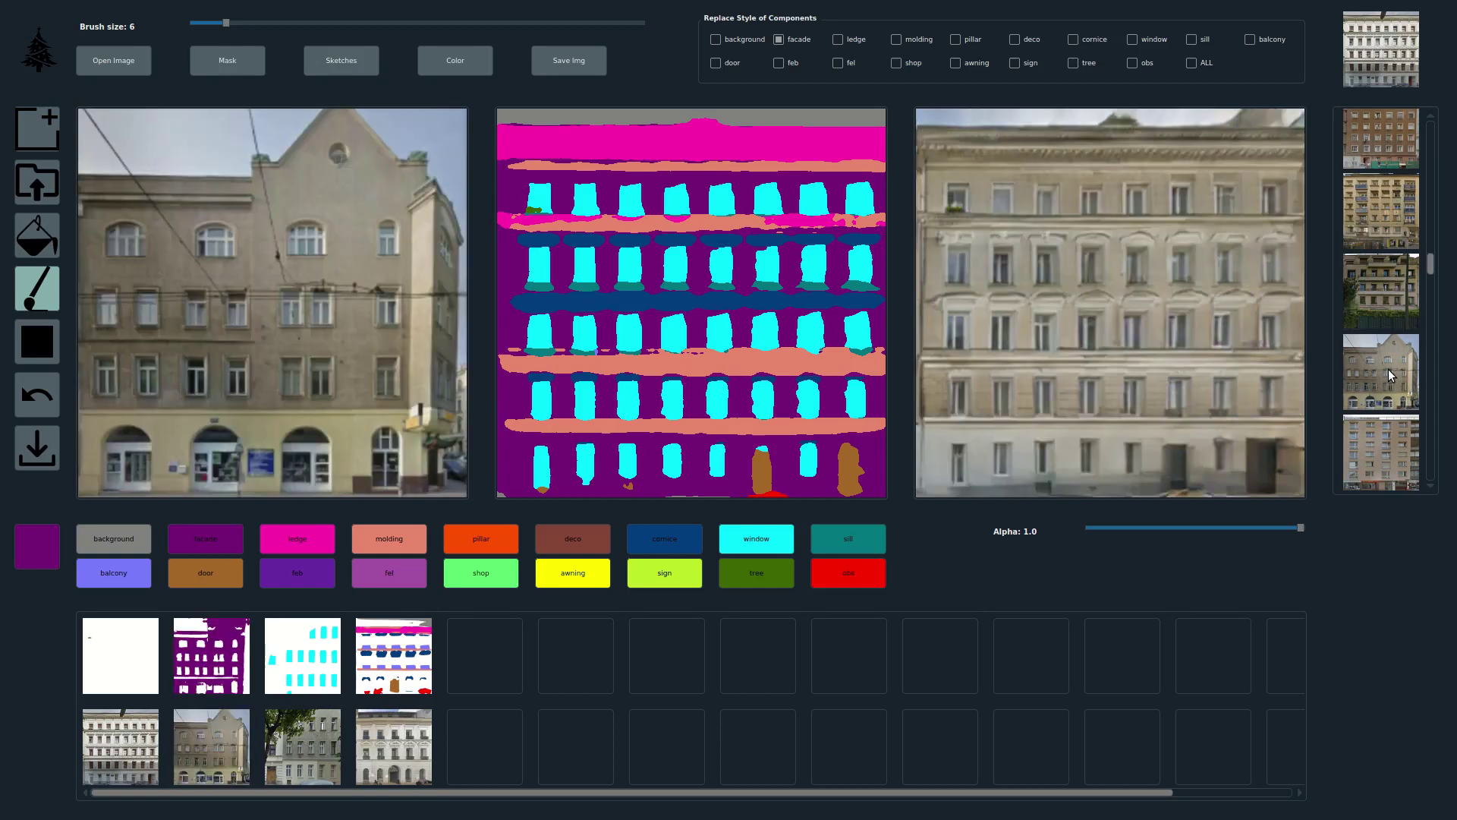
Clear all style components, and draw a window rectangle over the ground-floor window between the two brown doors.
click(1194, 64)
click(1194, 63)
click(40, 342)
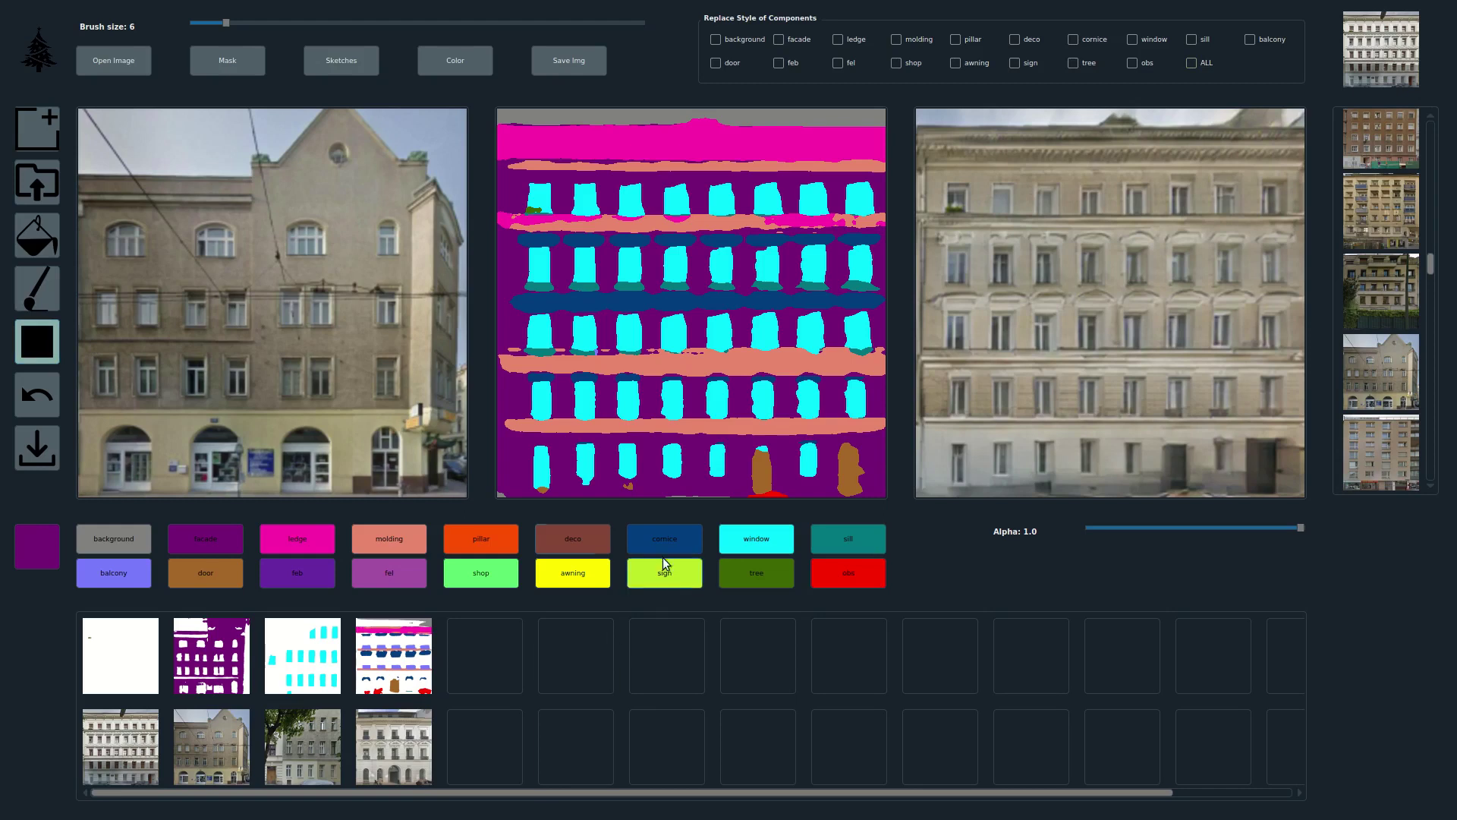
click(751, 537)
drag(817, 486, 820, 485)
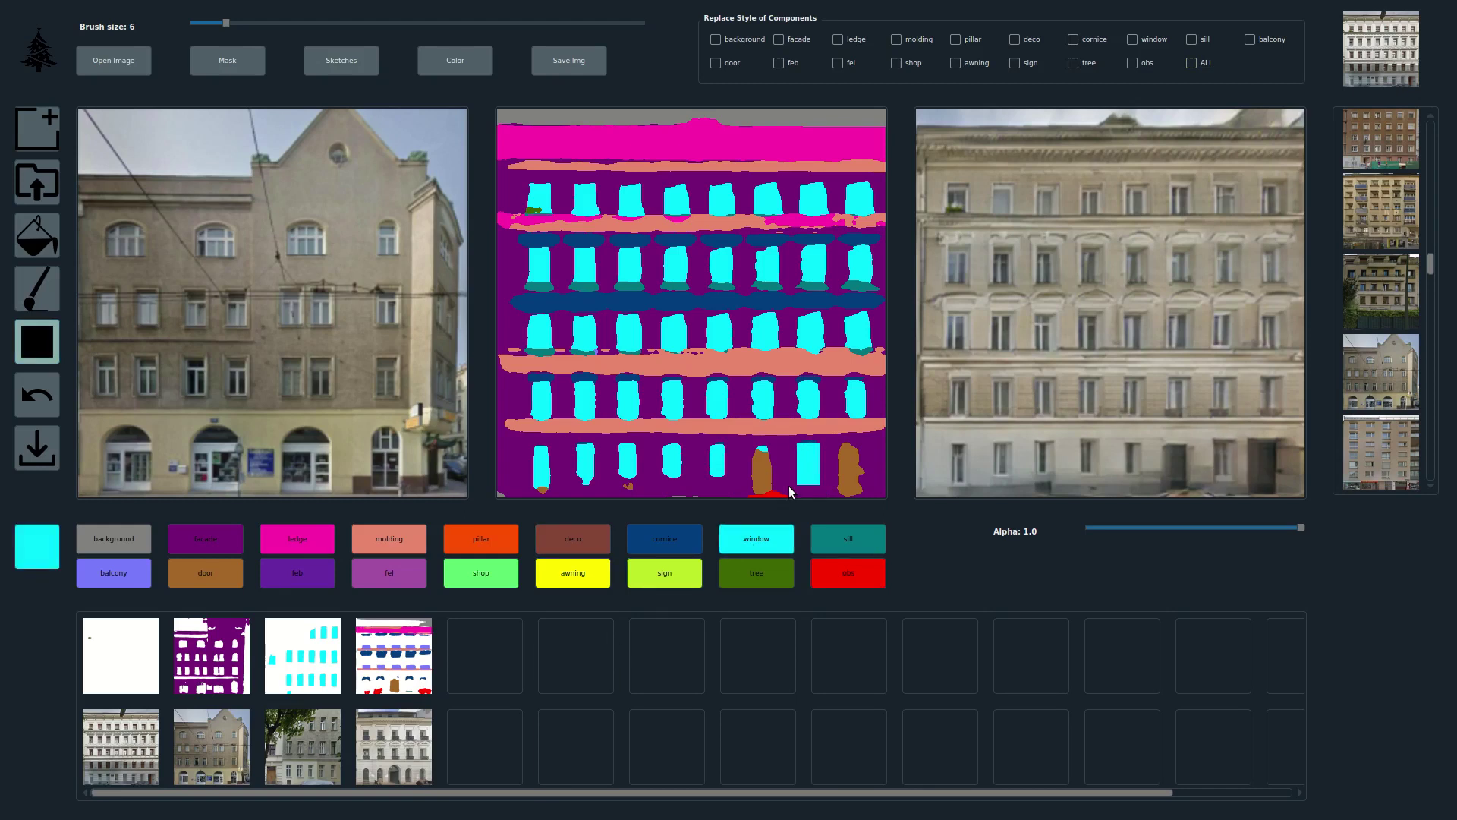